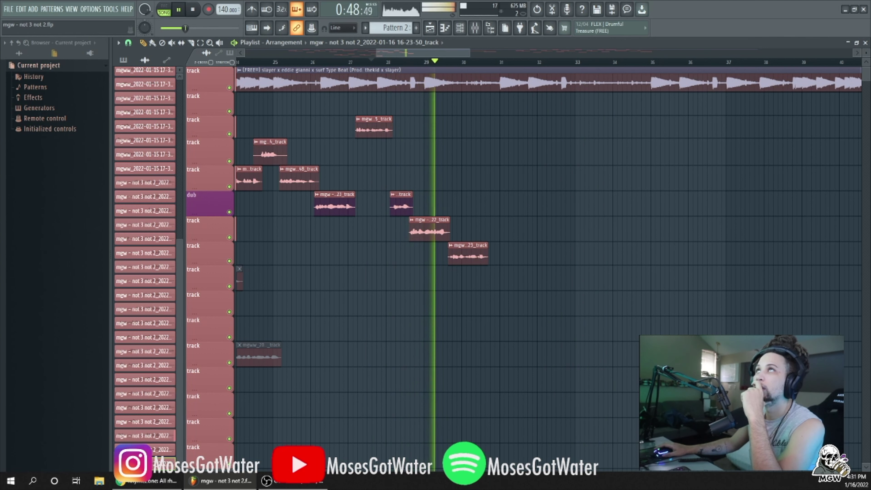
- Delete the vocal clip just before bar 29 and punch in a replacement take in its place
left_click(321, 63)
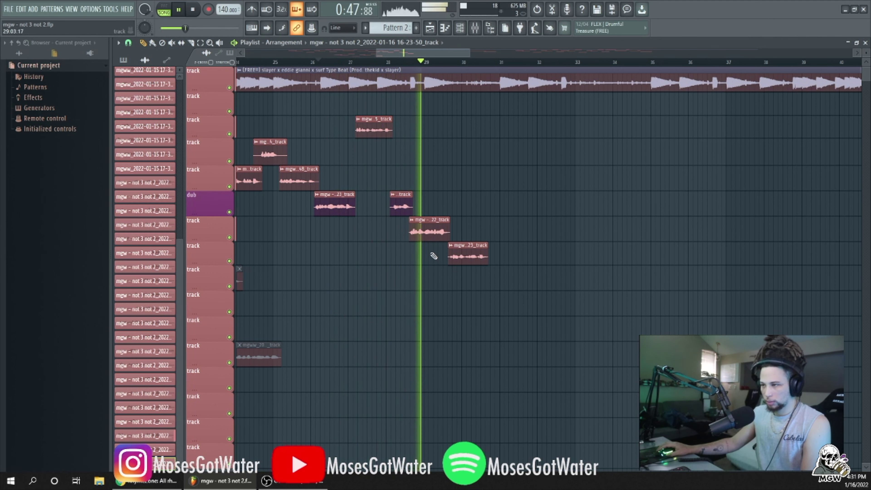
right_click(432, 227)
left_click(377, 62)
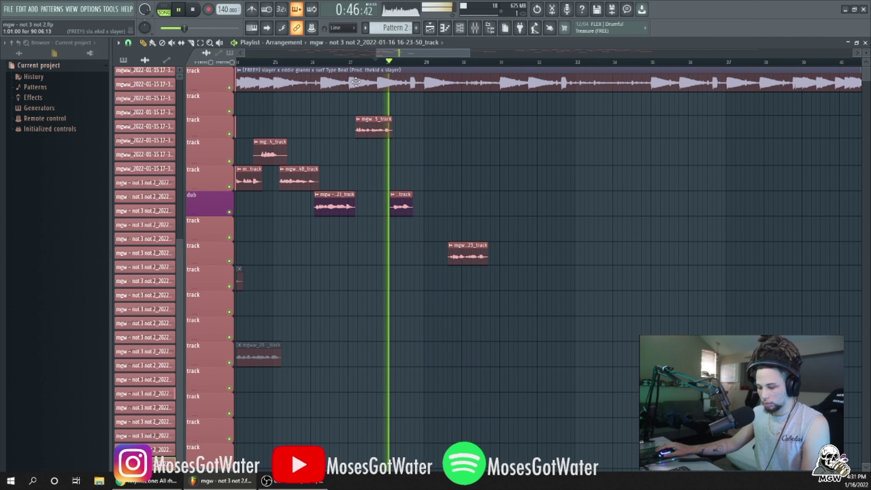
key("r")
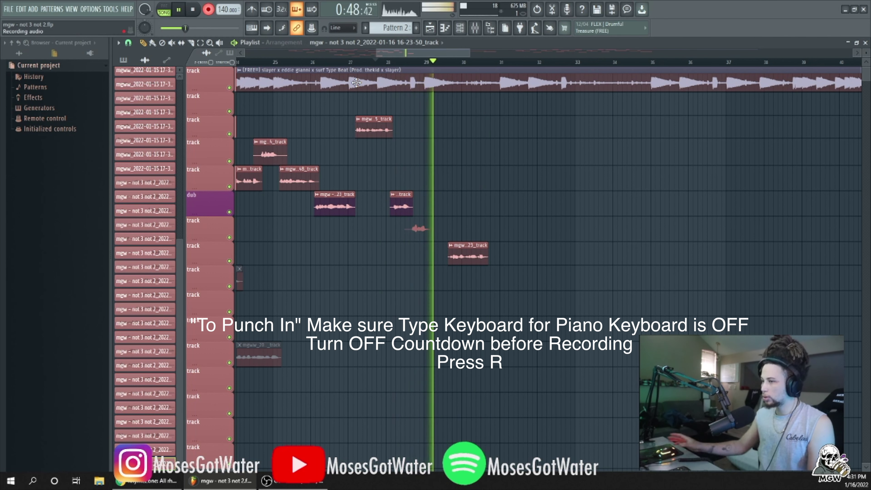
key("space")
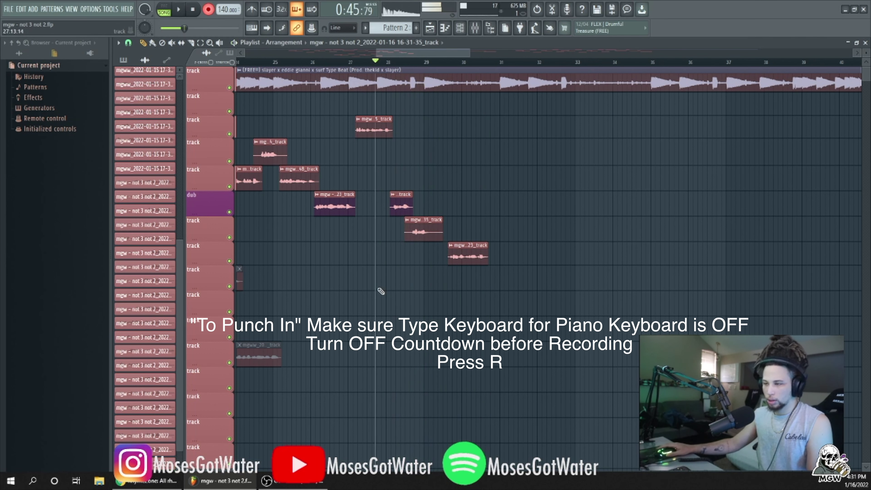
- Route the newly recorded clip to the main VOX mixer track (4) and play the section back
double_click(439, 230)
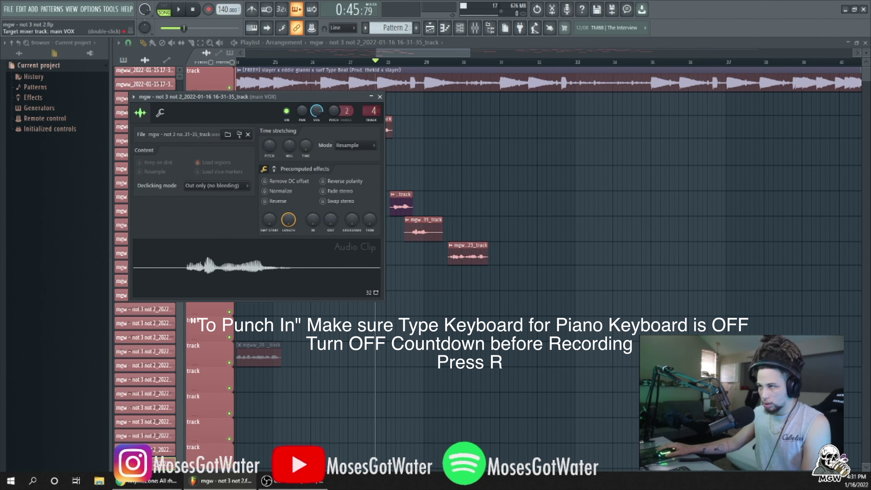
left_click(380, 97)
key("space")
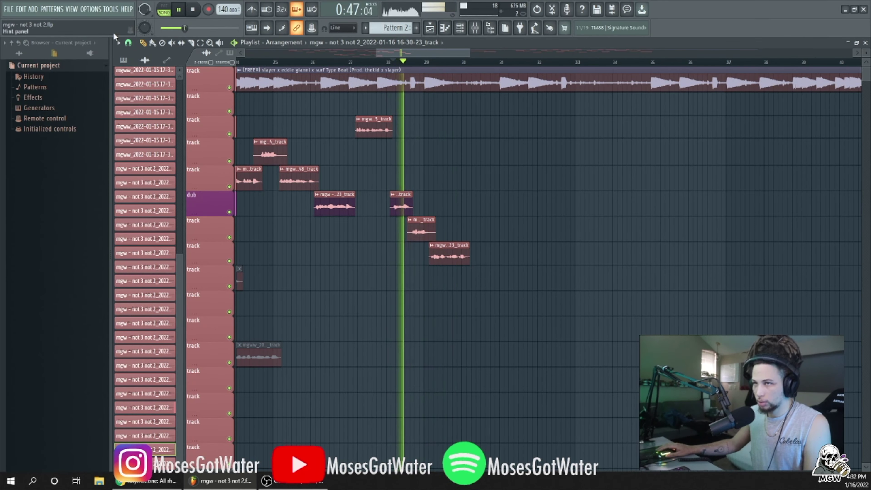
- Change the snap grid size and nudge the vocal clip starting just past bar 29 slightly later, replaying the section
left_click(128, 43)
left_click(138, 86)
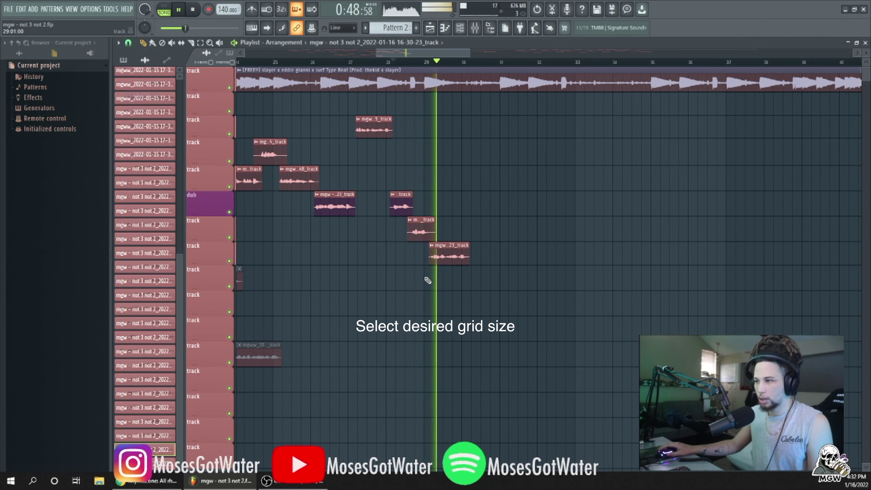
left_click(436, 257)
key("space")
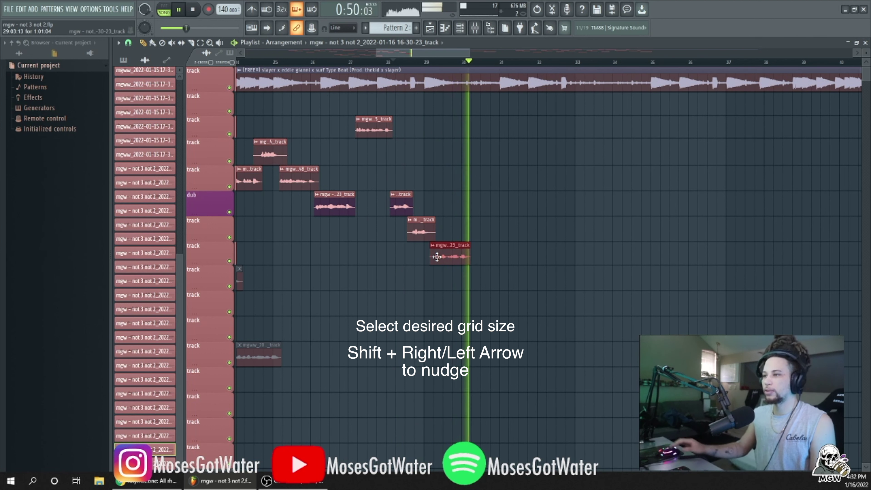
left_click(401, 62)
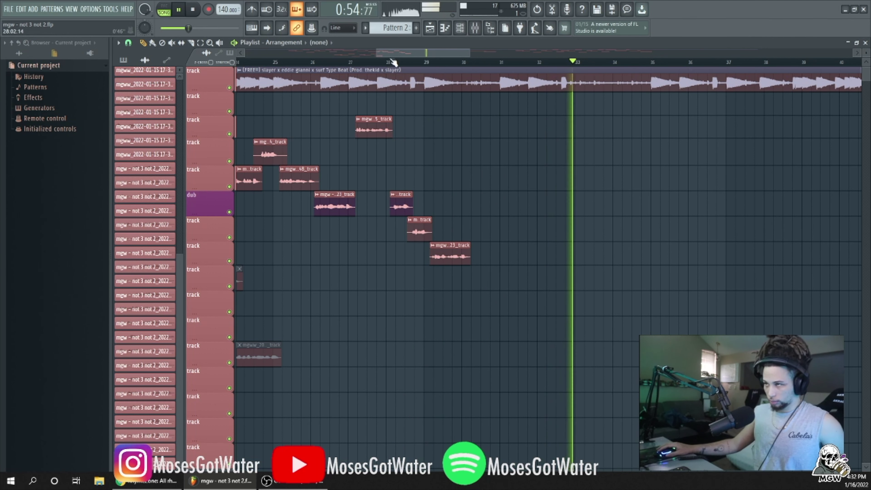
- Punch in the next vocal line from bar 28, discarding the first attempt and recording it again
left_click(390, 62)
key("r")
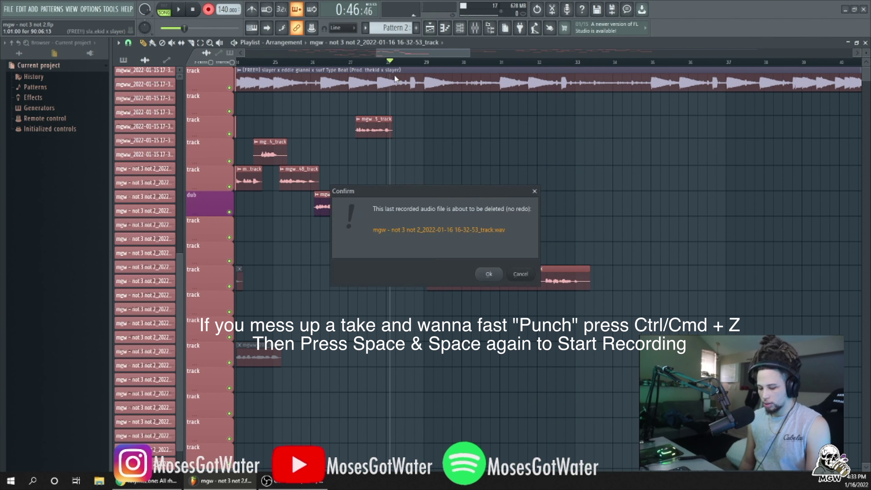
key("space")
key("space")
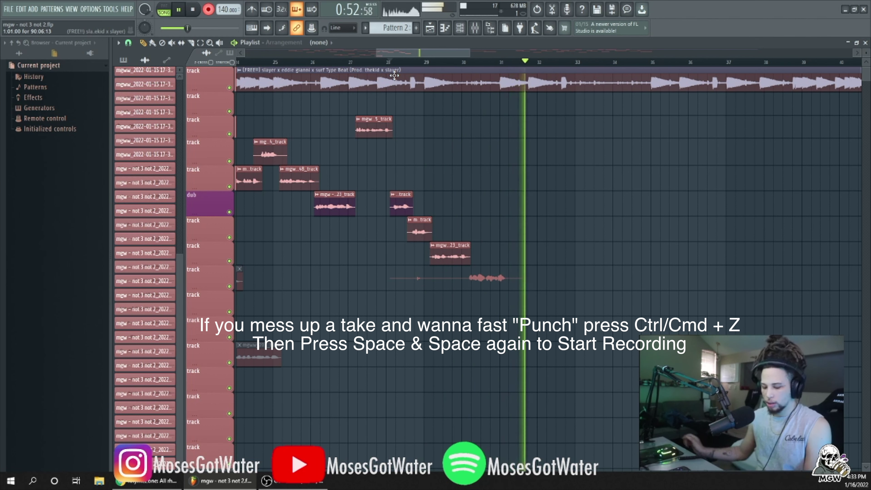
key("space")
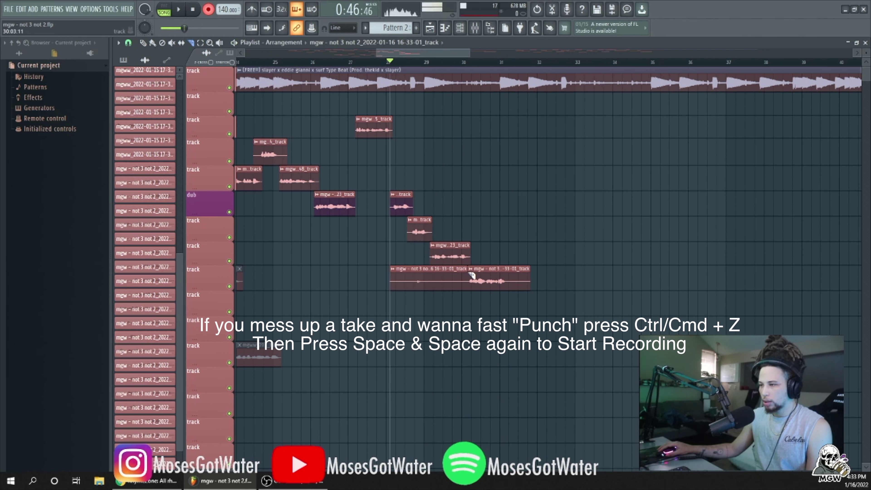
- Keep only the vocal part of the new take, removing the portion before bar 30 and trimming its end to just past bar 31
double_click(484, 276)
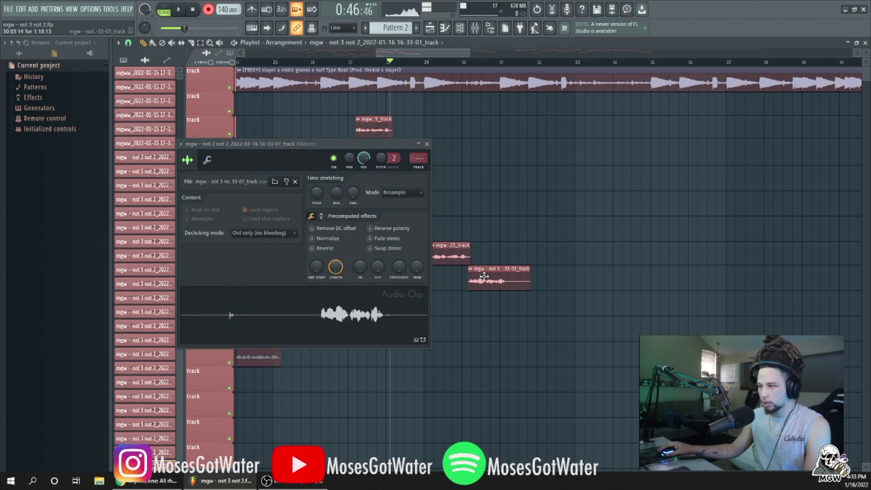
left_click(427, 144)
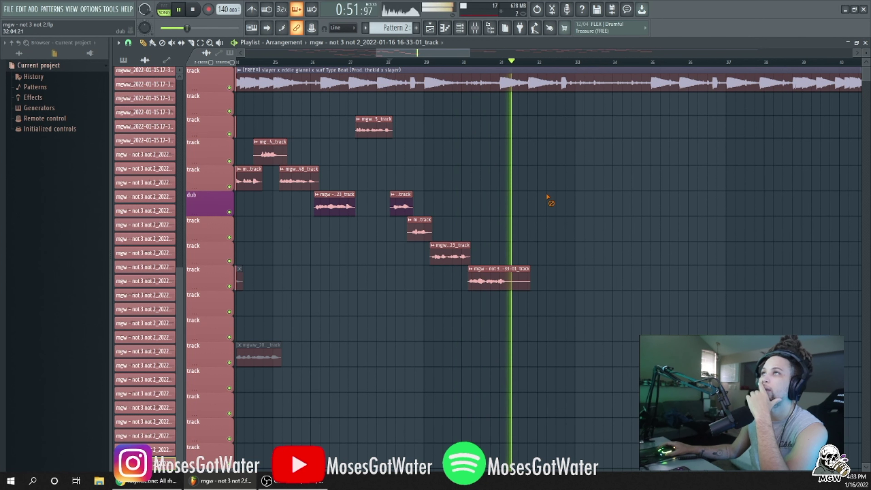
left_click_drag(534, 271, 509, 273)
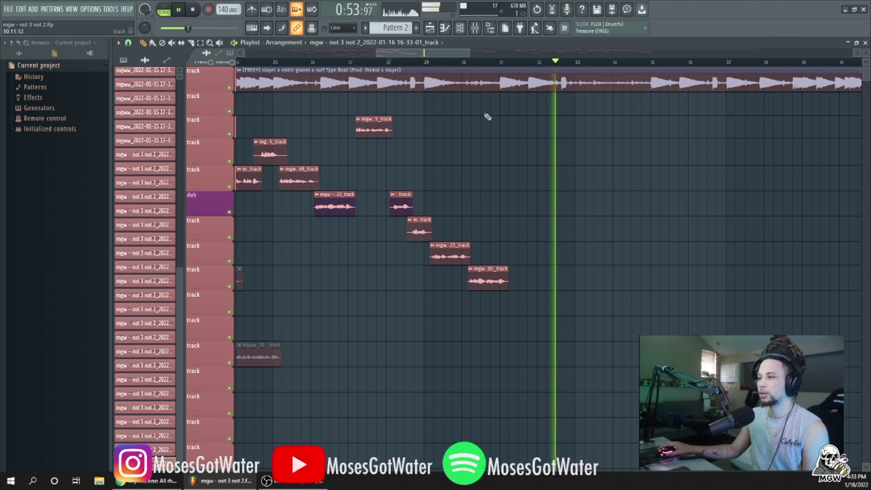
- Punch in another vocal take from about bar 29.5, undoing the first attempt and recording it again
left_click(442, 65)
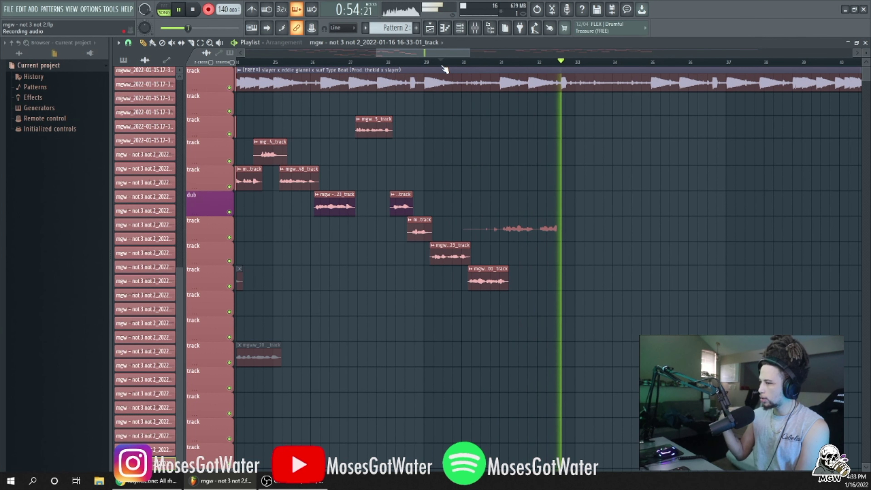
left_click(443, 67)
key("ctrl+z")
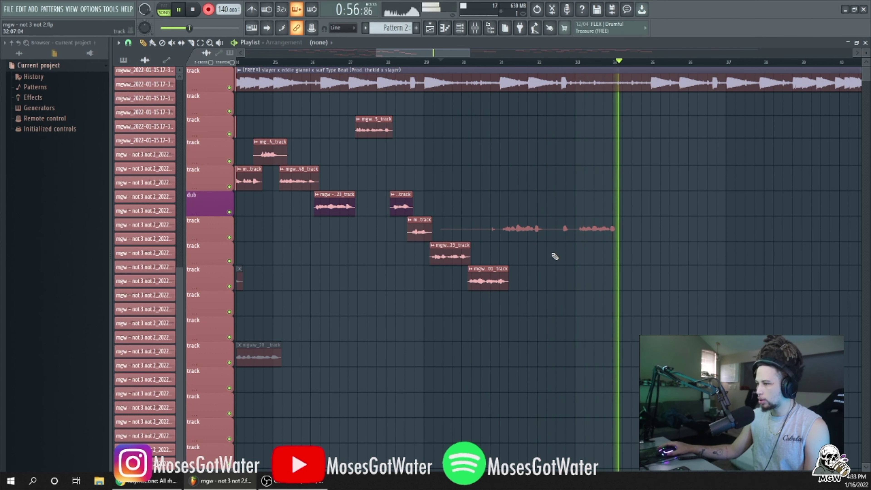
key("space")
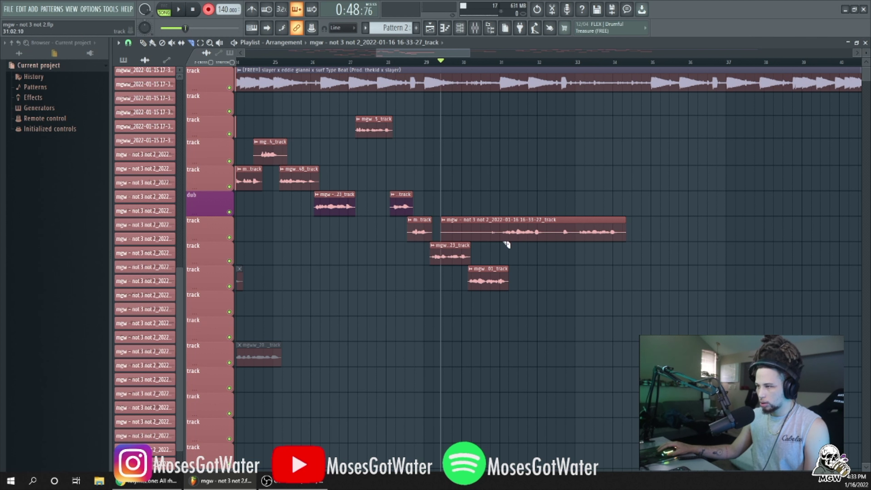
- Cut away the new take's silent start before bar 31 and route the clip to the dubs mixer track (3)
right_click(492, 224)
left_click(503, 221)
left_click(504, 224)
double_click(511, 219)
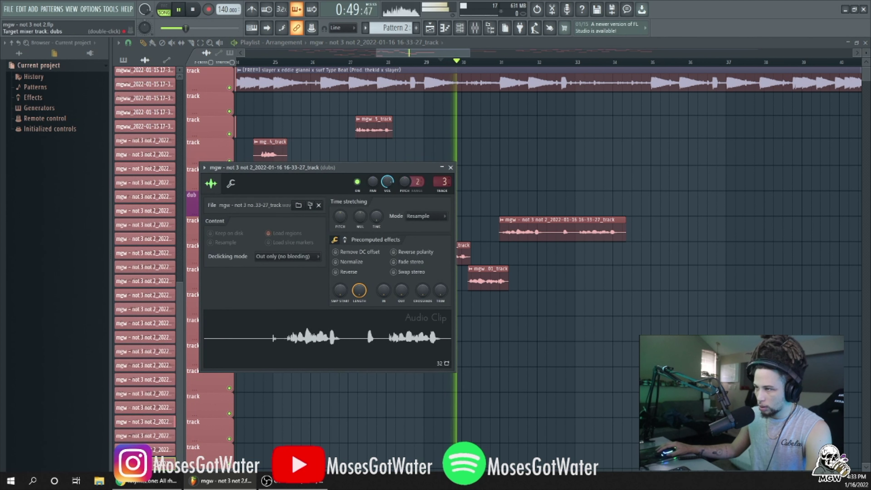
left_click(450, 168)
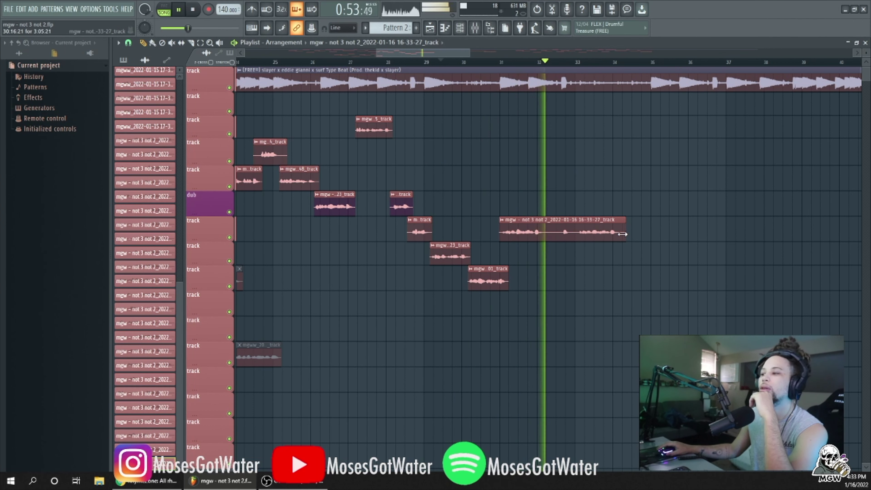
- Trim the end of the take starting at bar 31 to just past bar 32 and replay the section
left_click_drag(625, 225, 545, 226)
left_click(471, 62)
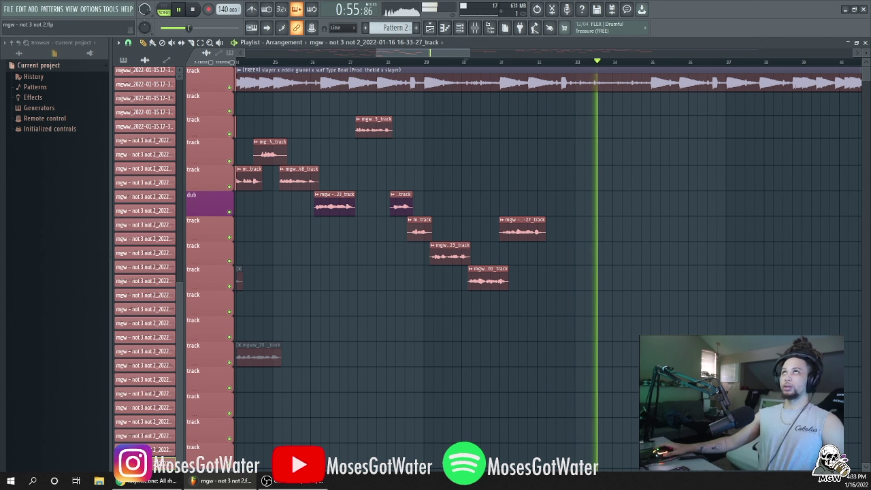
left_click(461, 67)
left_click(462, 63)
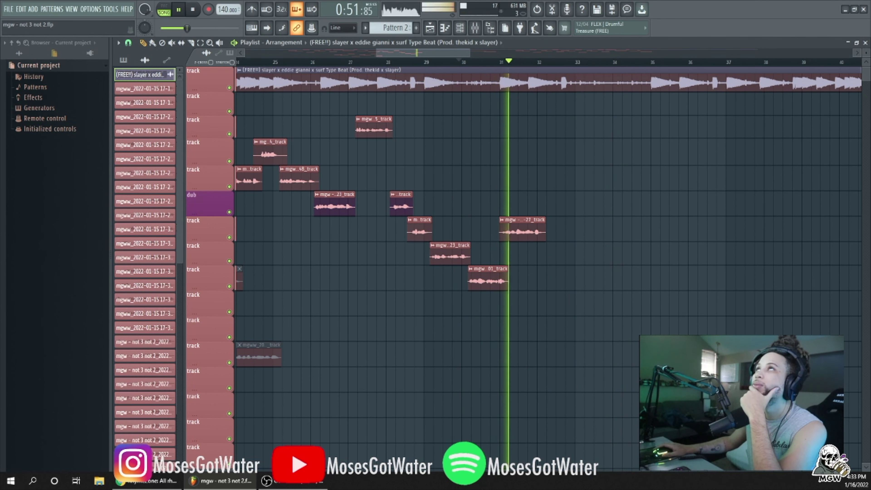
left_click(407, 63)
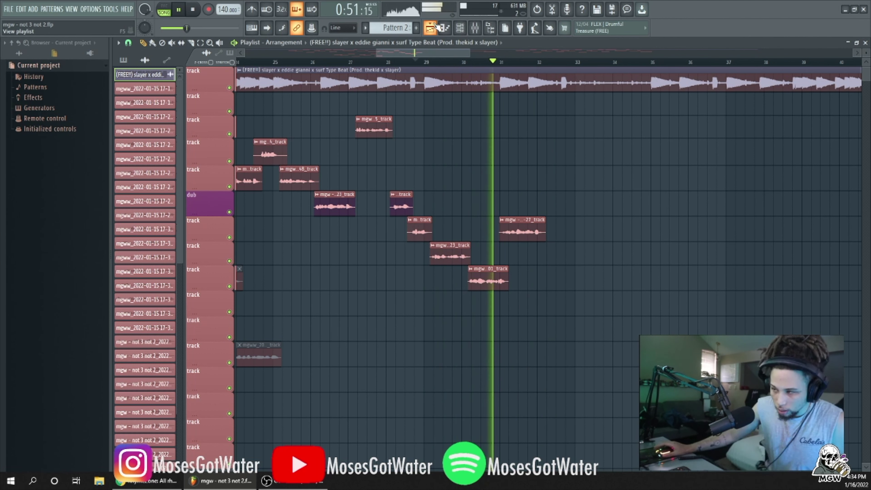
- Set the snap grid to Bar and swap the last two vocal clips, moving one a bar later and the other a bar earlier
key("space")
left_click(128, 43)
left_click(139, 181)
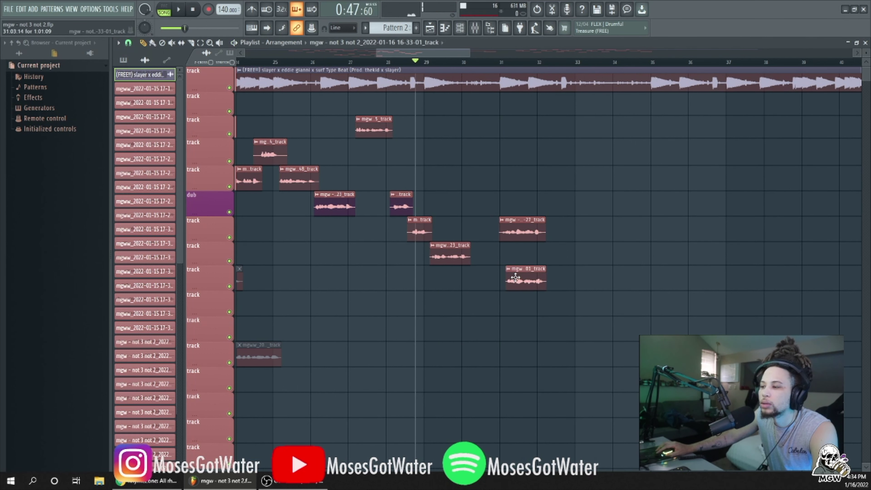
left_click(518, 225)
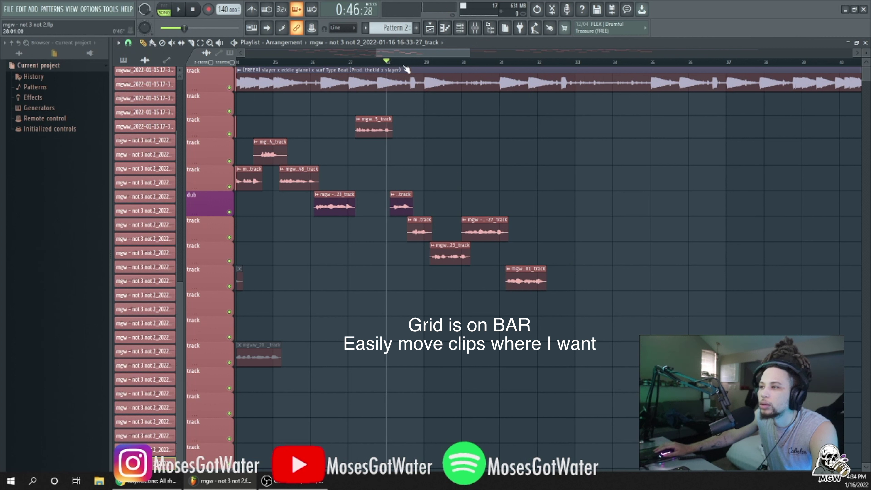
key("space")
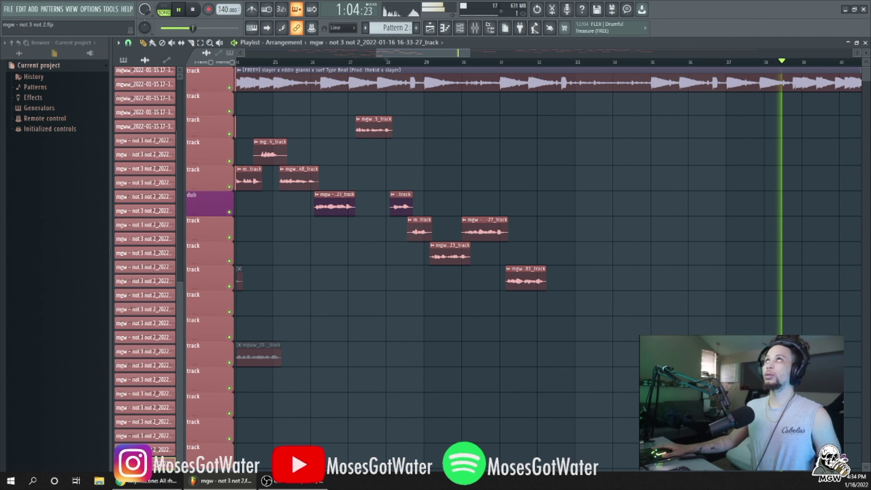
- Replay the verse and punch in a new vocal take starting just before bar 31
left_click(455, 62)
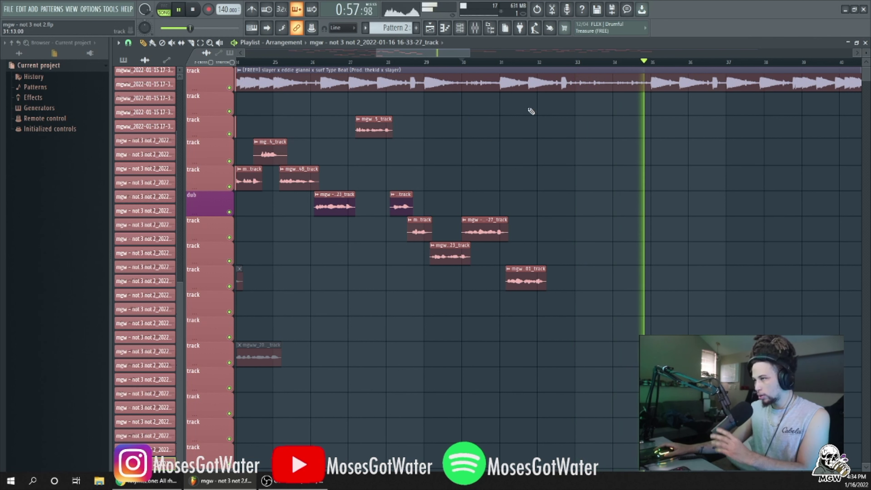
scroll(481, 67, "right", 2)
left_click(393, 63)
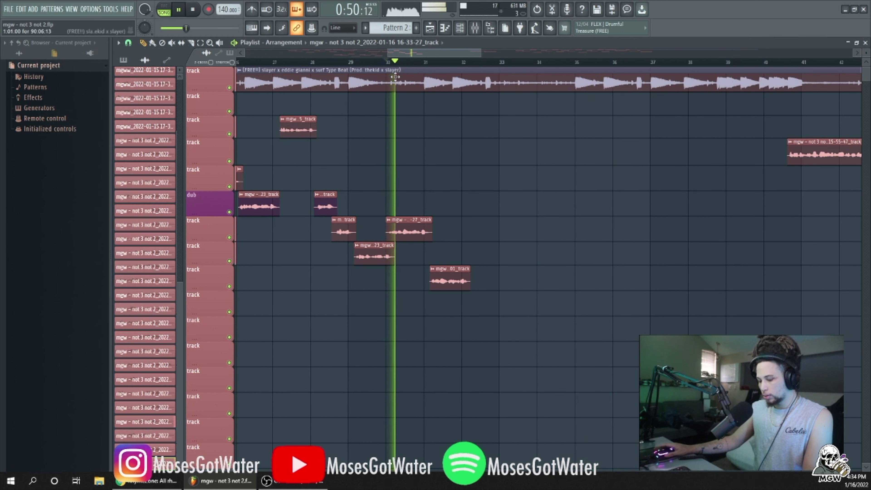
key("r")
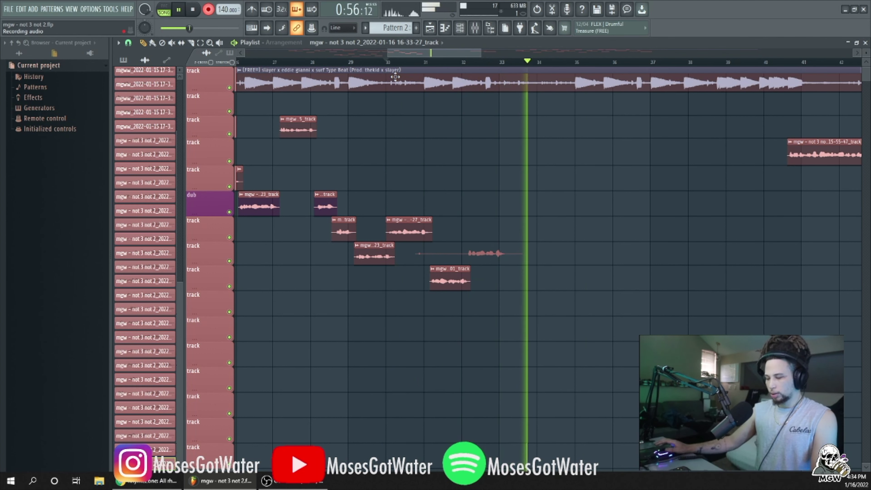
key("space")
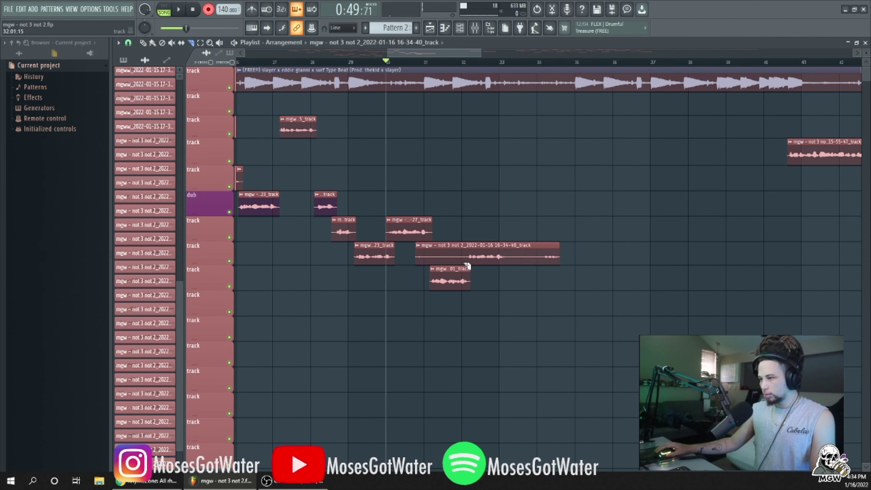
- Cut away the newest take's silent start before bar 32 and trim its end to about bar 33.5
double_click(479, 257)
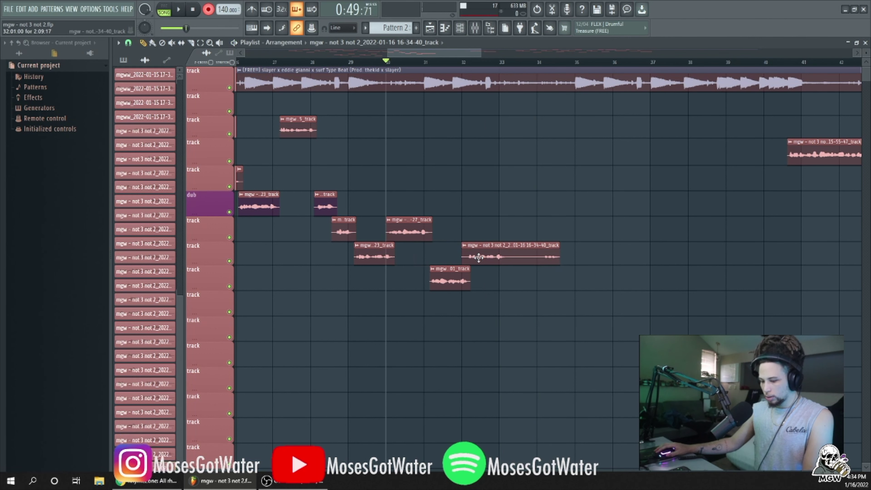
left_click(368, 85)
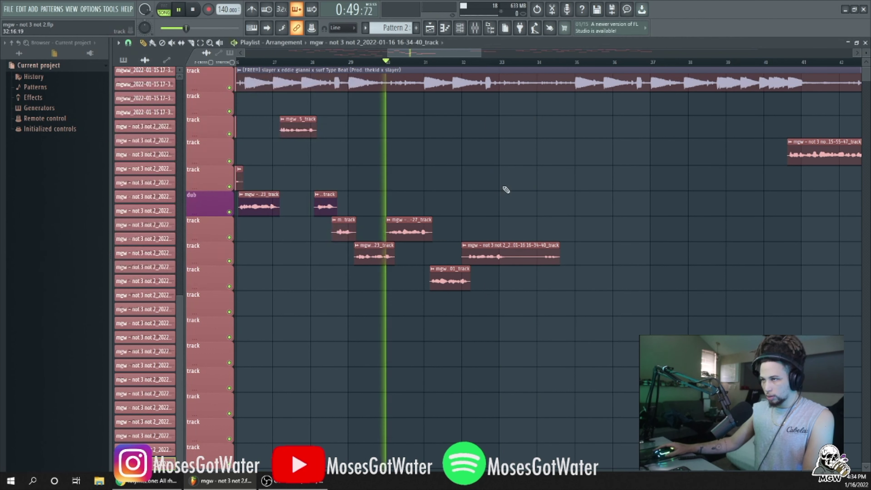
key("space")
left_click_drag(559, 256, 521, 255)
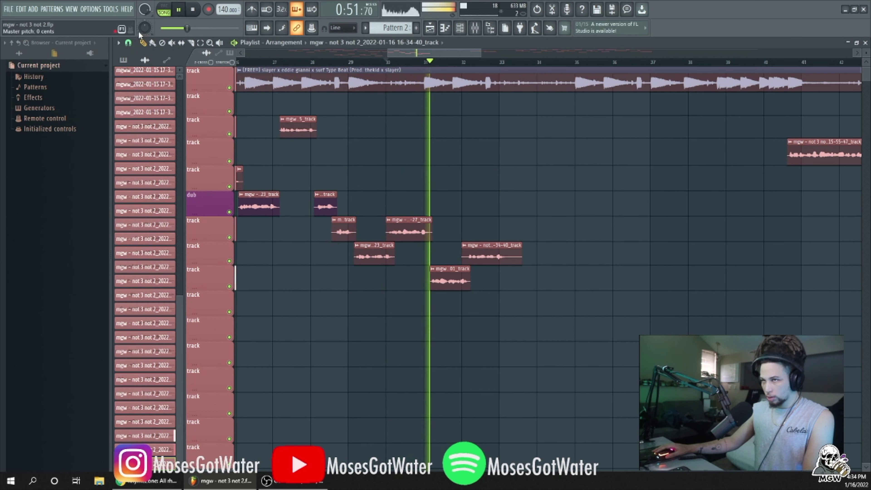
- Choose a finer snap grid and trim the end of the newest take to just past bar 33
left_click(128, 42)
left_click(142, 95)
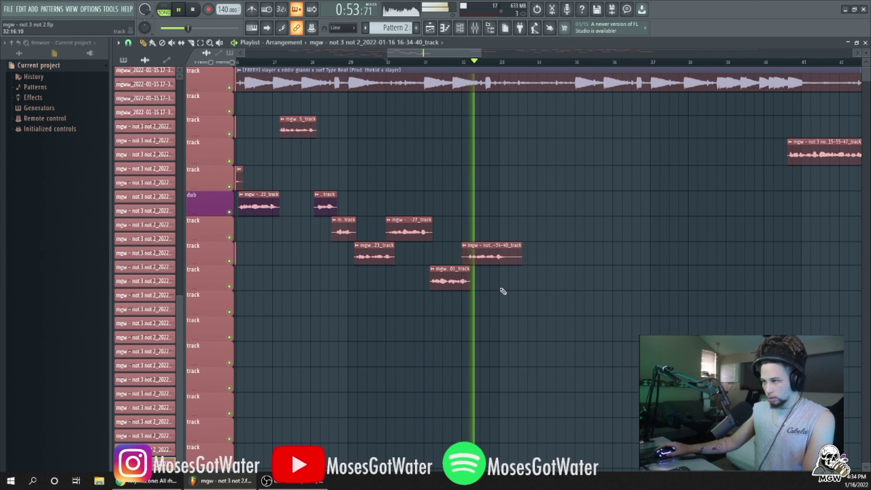
left_click_drag(521, 256, 508, 256)
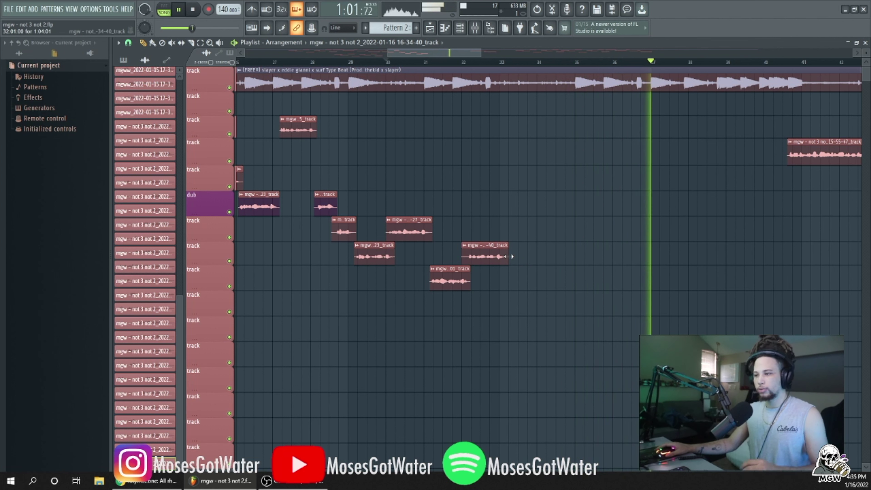
- Punch in a replacement take starting at about bar 31.7, mute the previous take below it, and choose the new clip's target mixer track
left_click(431, 60)
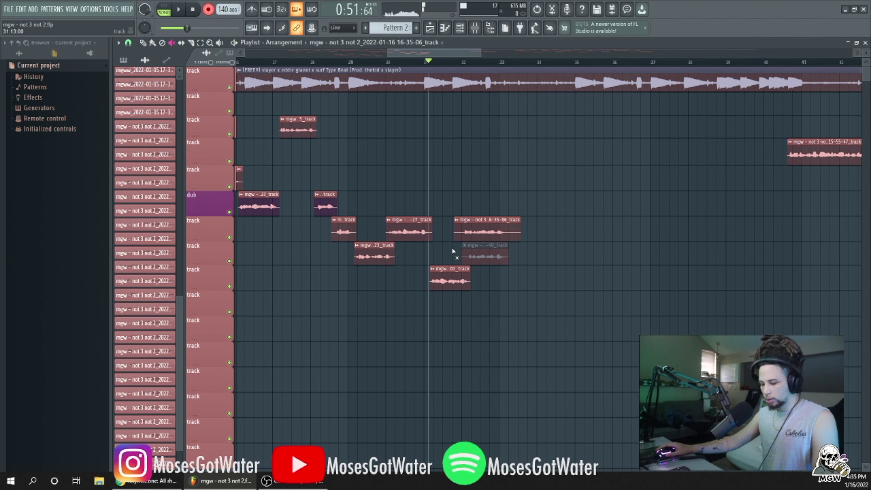
double_click(472, 233)
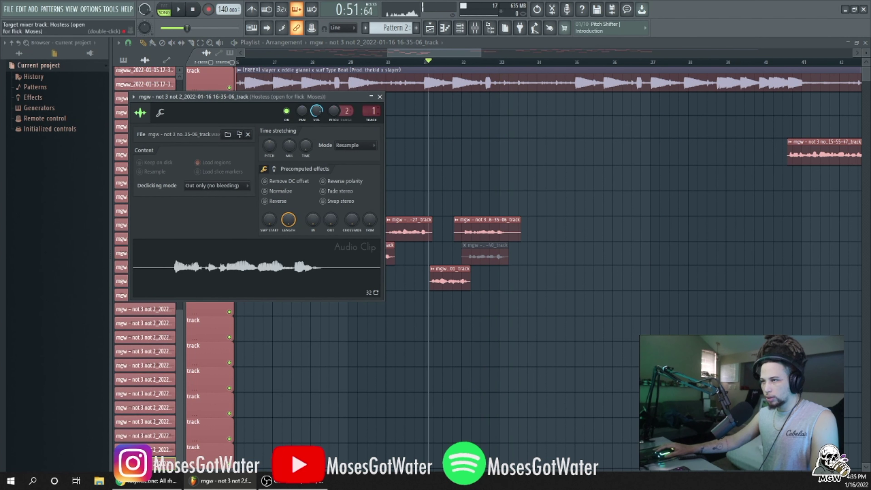
left_click(380, 96)
key("space")
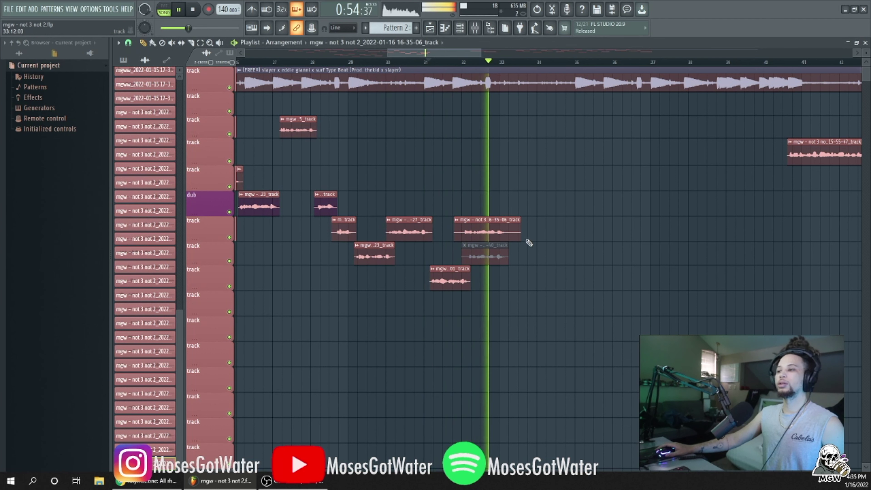
- Replay the verse from just before bar 29 and choose a finer snap grid for adjusting the new take
left_click(335, 62)
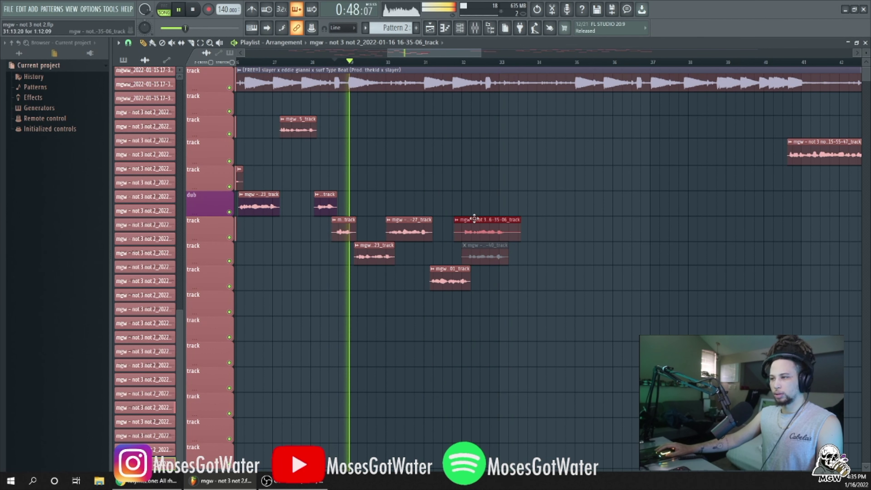
left_click(128, 43)
left_click(143, 89)
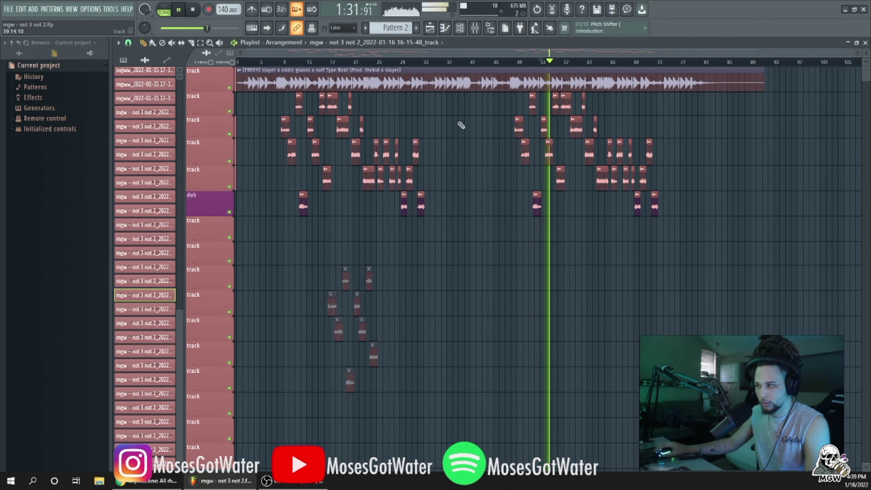
- Replay the first verse from around bars 12 and 13 and mute the vocal clip near bar 14 on the fourth track
left_click(301, 62)
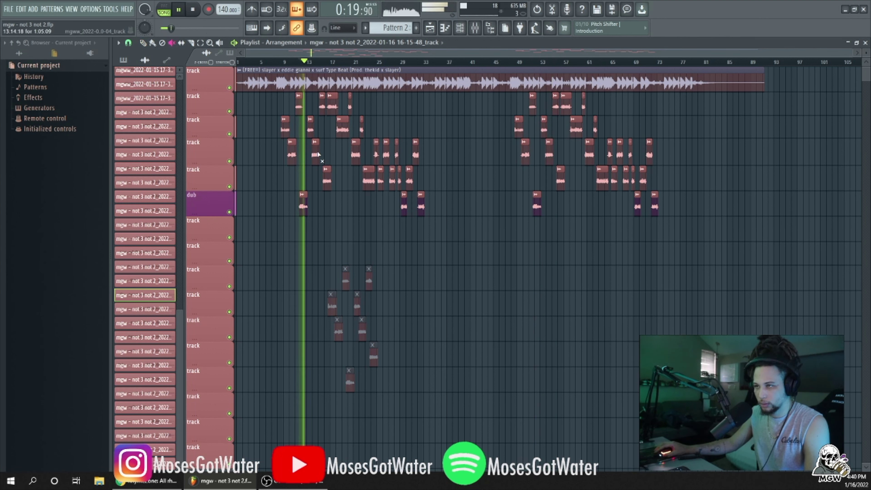
left_click(309, 64)
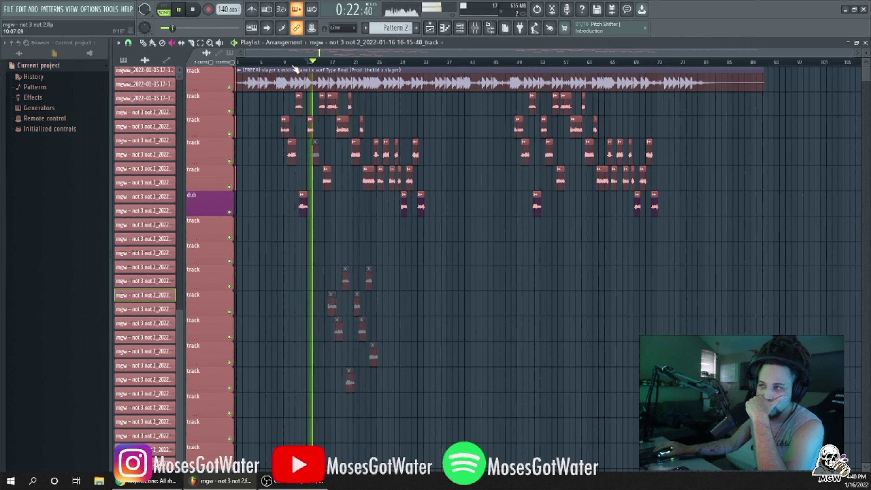
left_click(309, 64)
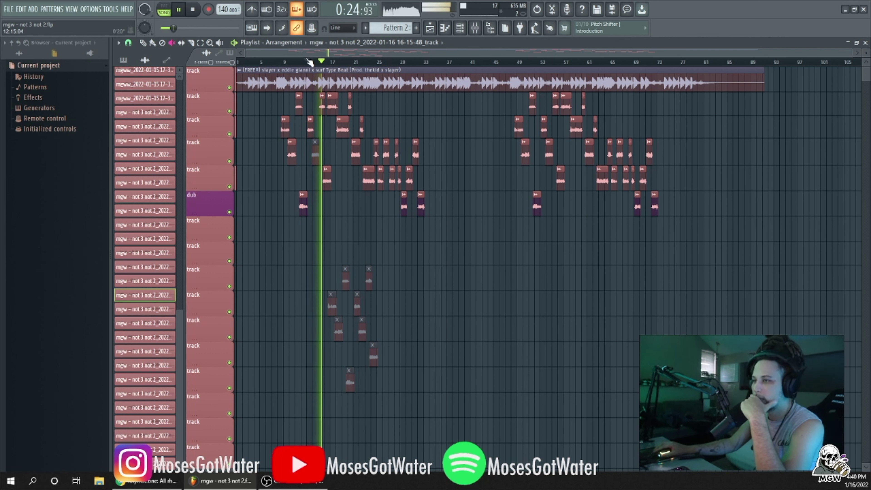
left_click(307, 62)
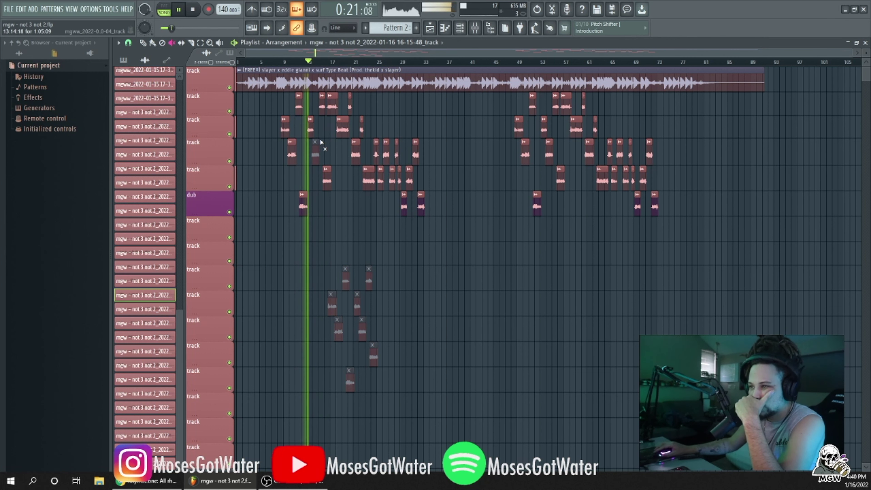
- Stop playback and place a replacement vocal clip in the muted clip's spot near bar 14, on the track just below it
left_click(285, 63)
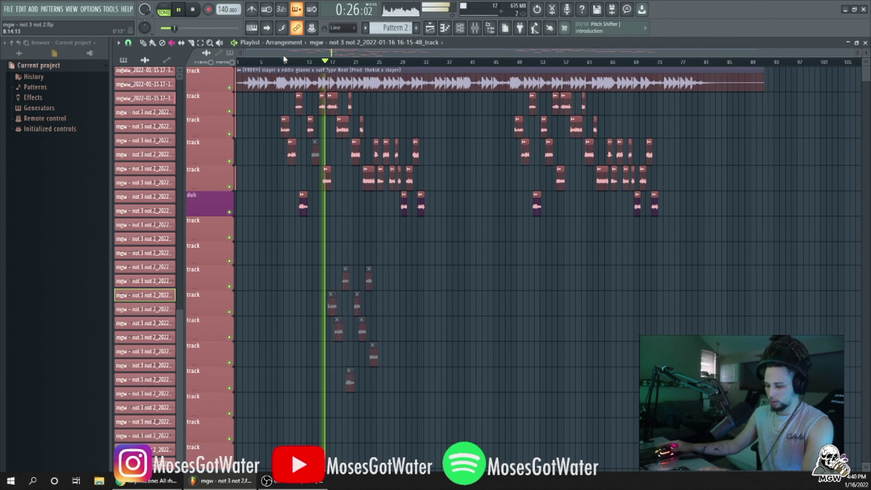
key("space")
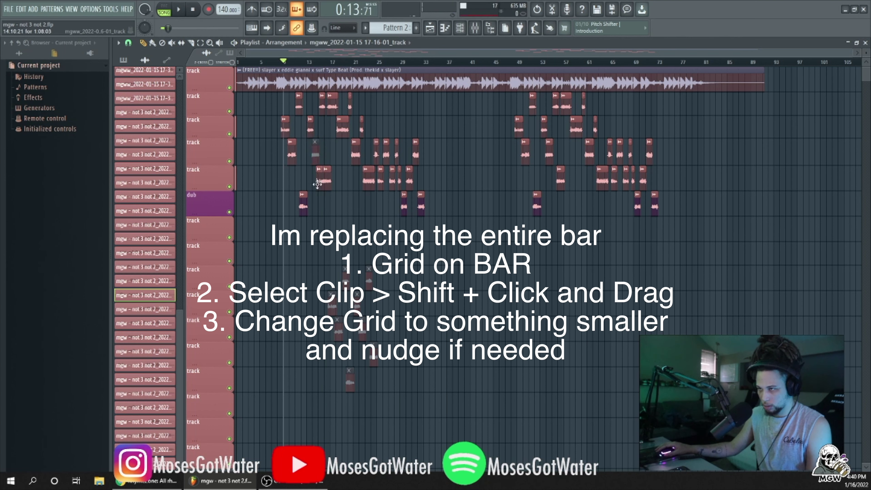
scroll(317, 172, "up", 5)
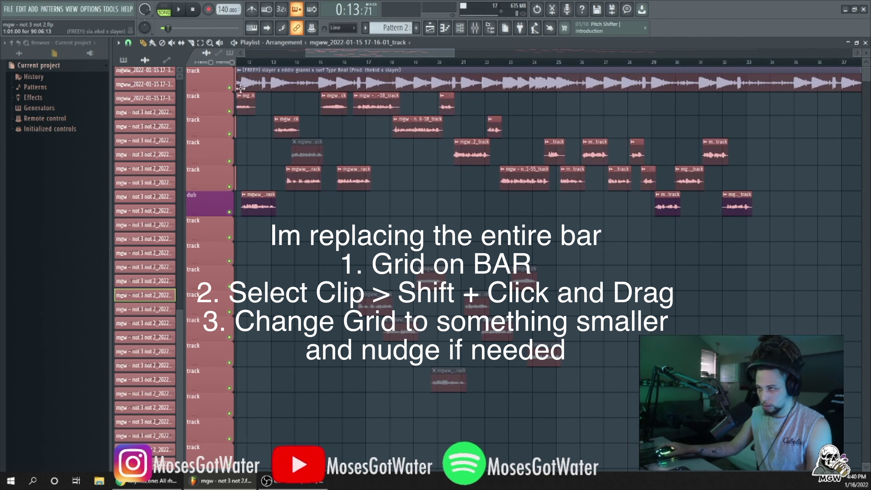
key("space")
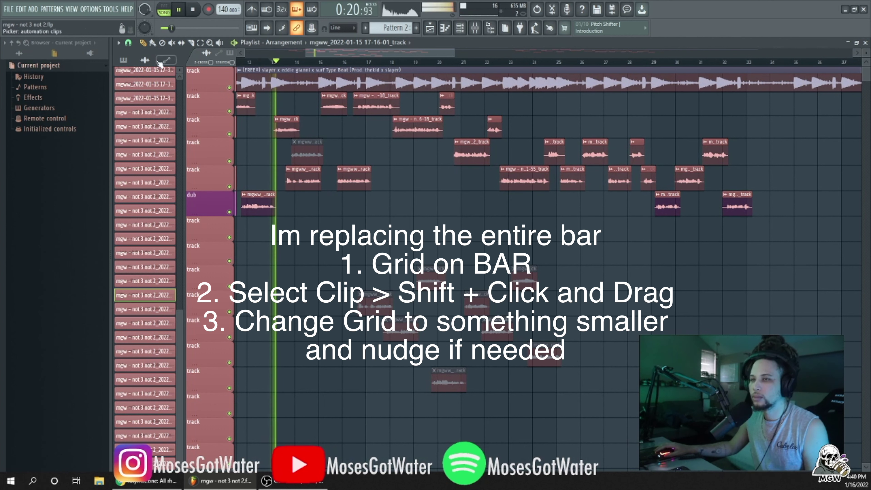
- Set the snap grid to 1/6 step and nudge the replacement vocal clip slightly later so it starts at 13:11:01
left_click(128, 42)
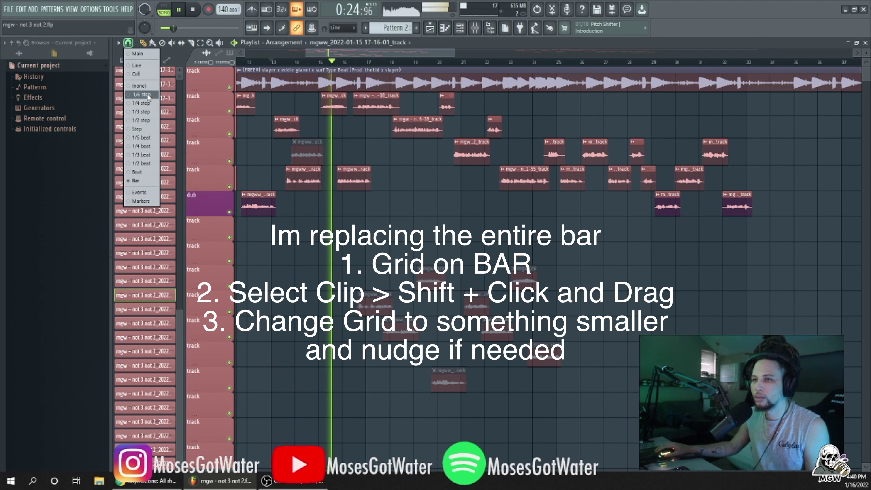
left_click(147, 95)
key("space")
key("space")
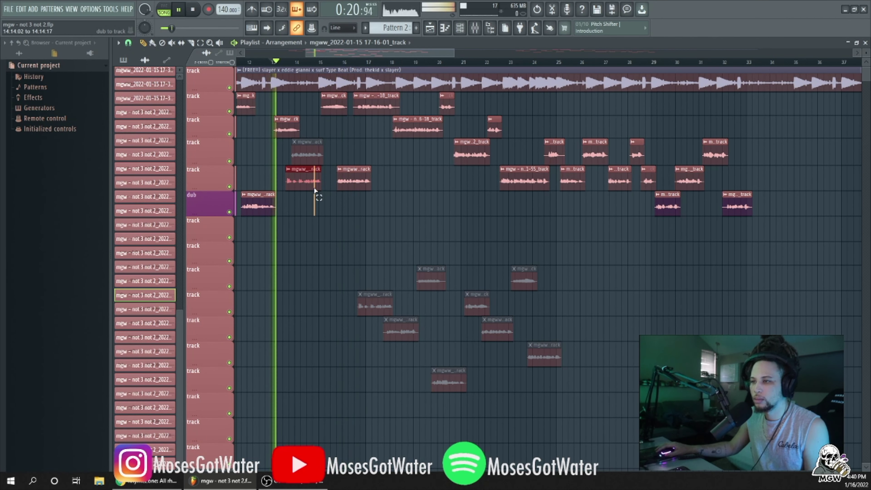
left_click(311, 182)
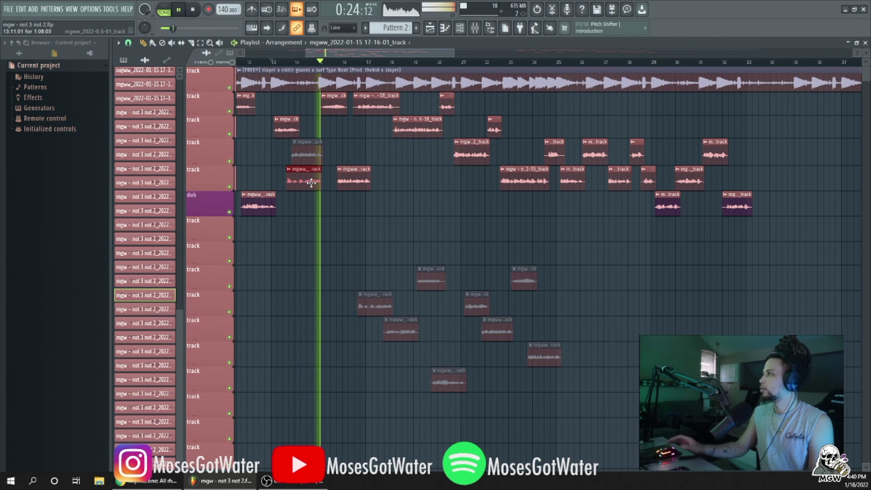
- Stop recording, route the new ad-lib take near bar 40 to mixer track 15, and trim its start to 40:09:14
scroll(343, 237, "down", 3)
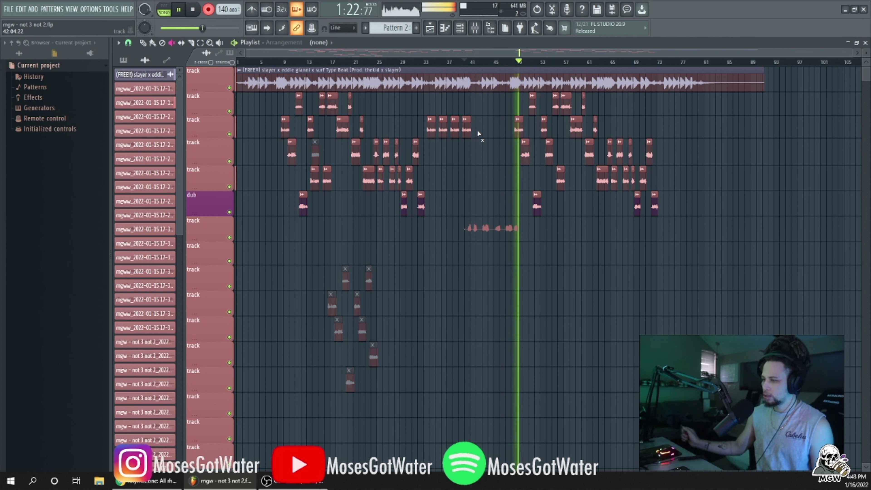
key("space")
double_click(486, 223)
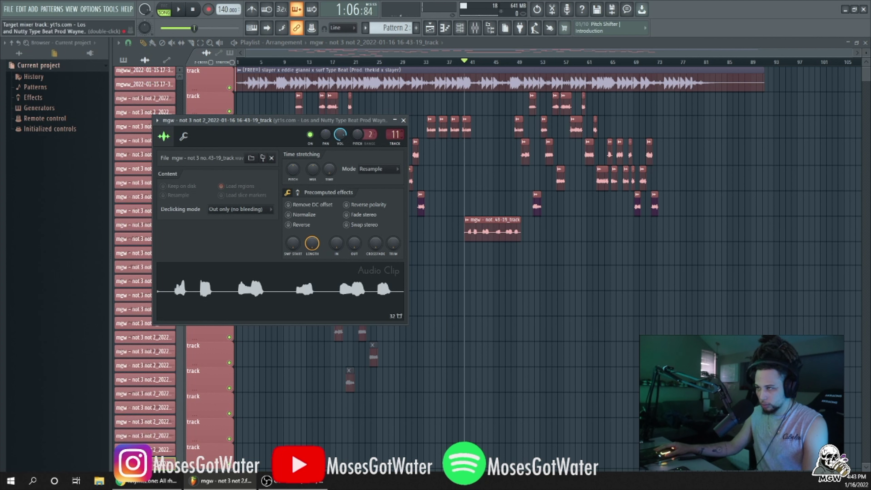
key("space")
left_click(491, 198)
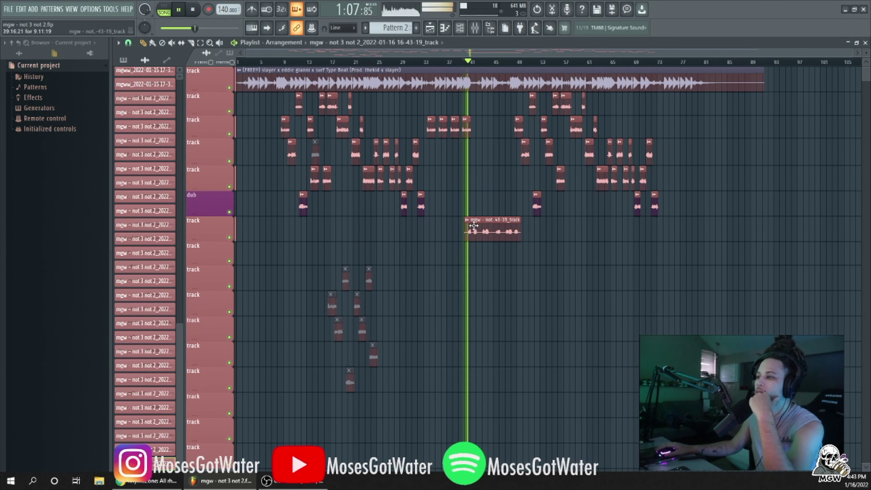
left_click_drag(466, 225, 469, 225)
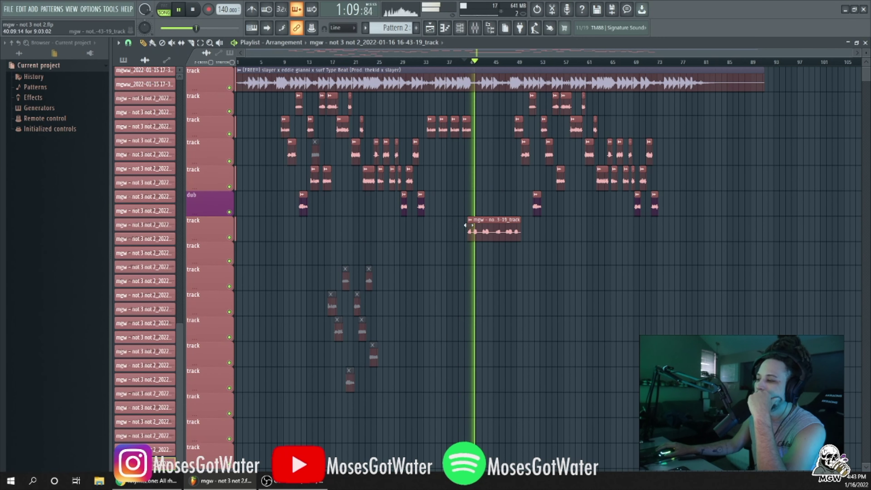
- Adjust the volume of the ad-libs mixer track and set its Fruity Phaser mix level to 14%
double_click(477, 235)
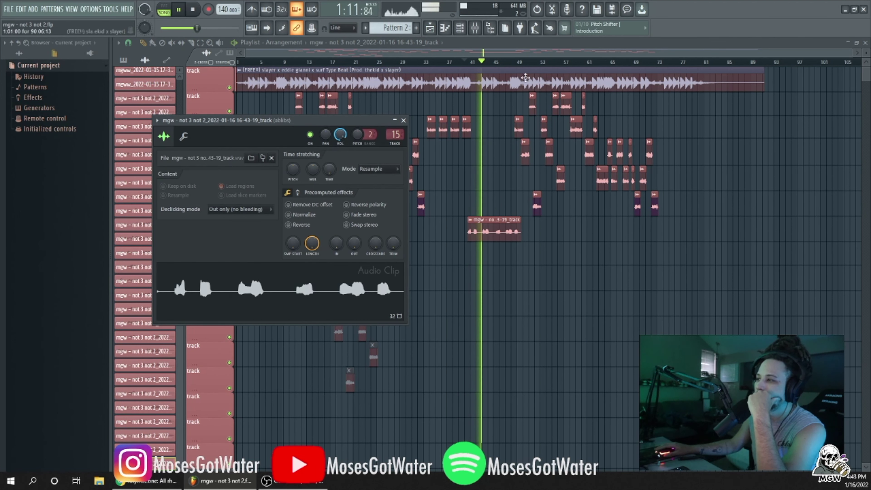
left_click(482, 30)
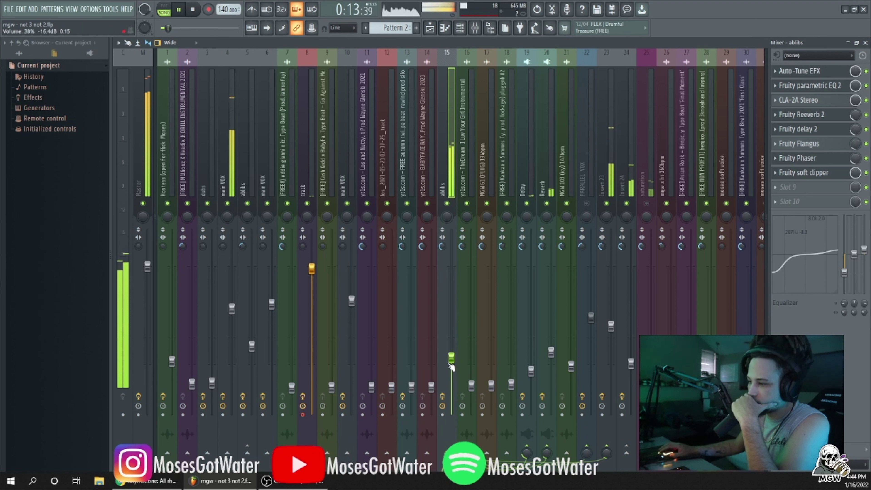
scroll(855, 159, "down", 3)
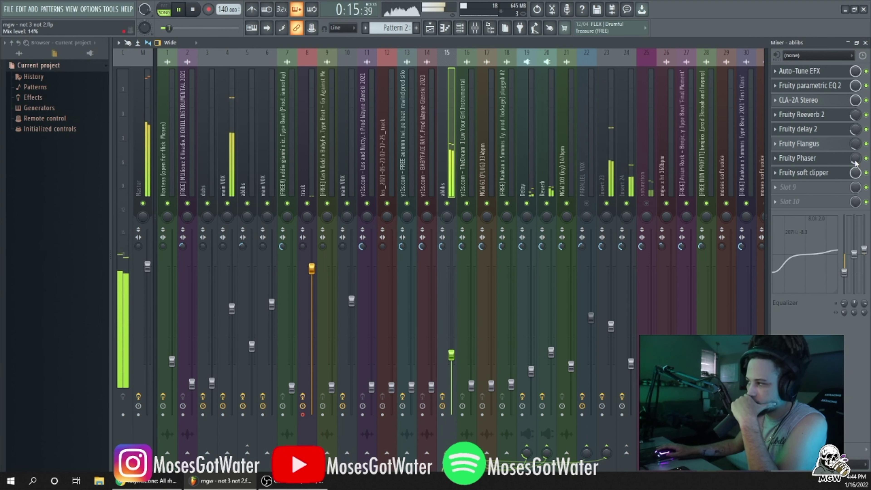
- Copy the ad-lib take to the song's intro and, with snapping off, trim it to start at 2:08:12 and last 6:13:23
left_click(429, 30)
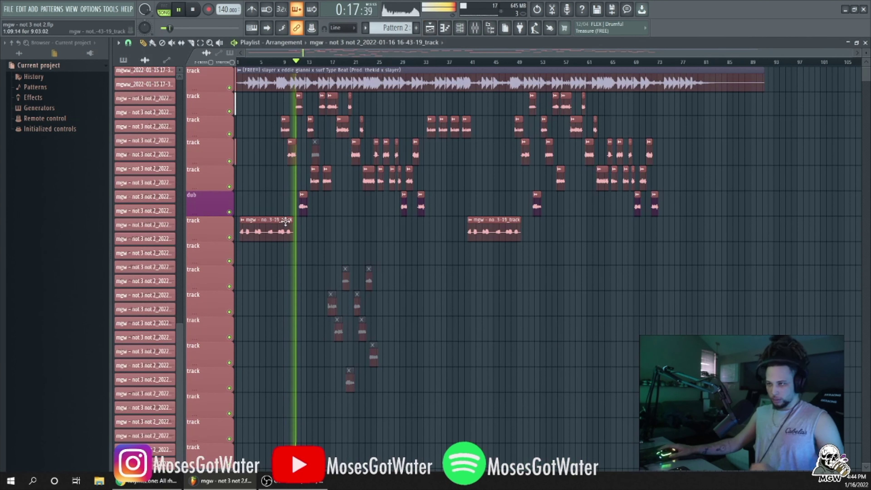
left_click_drag(287, 226, 287, 225)
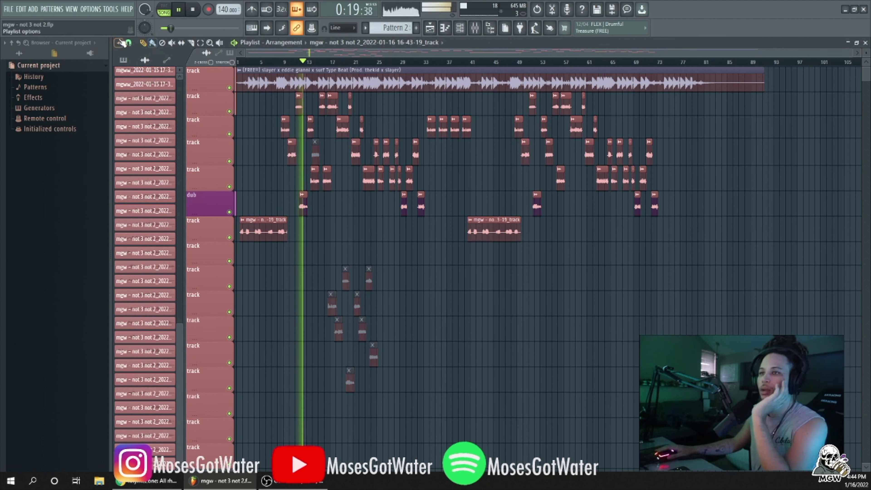
left_click(128, 42)
left_click(145, 86)
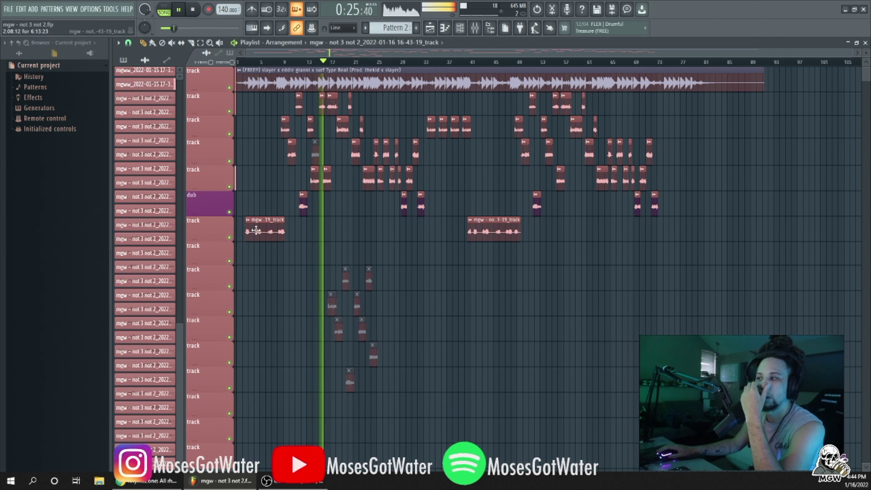
- Replace the old vocal clips from bar 49 onward with a fresh copy of the first verse's clips, using the Bar snap grid
left_click_drag(689, 241, 522, 92)
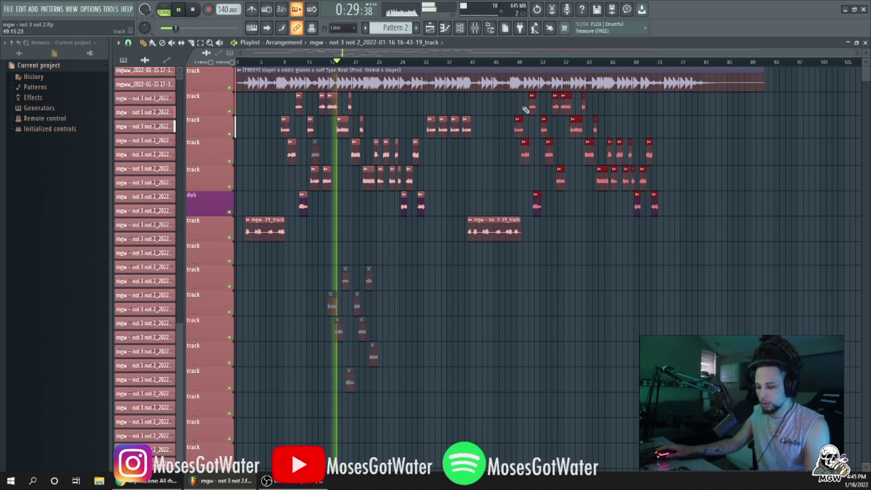
key("Delete")
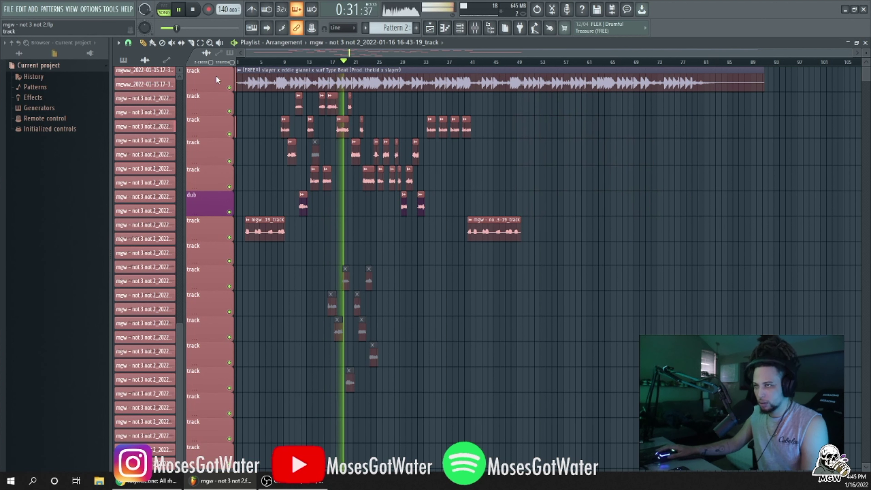
left_click(128, 42)
left_click(146, 180)
left_click_drag(420, 242, 287, 119)
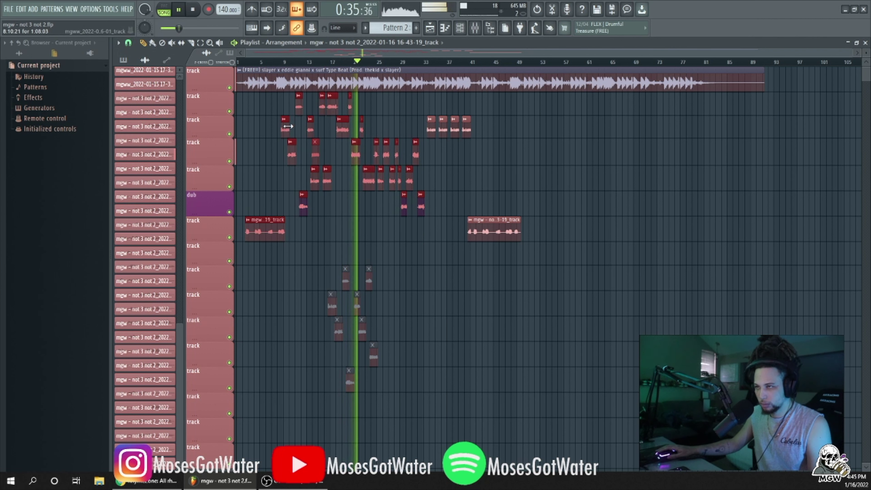
left_click_drag(421, 240, 520, 124)
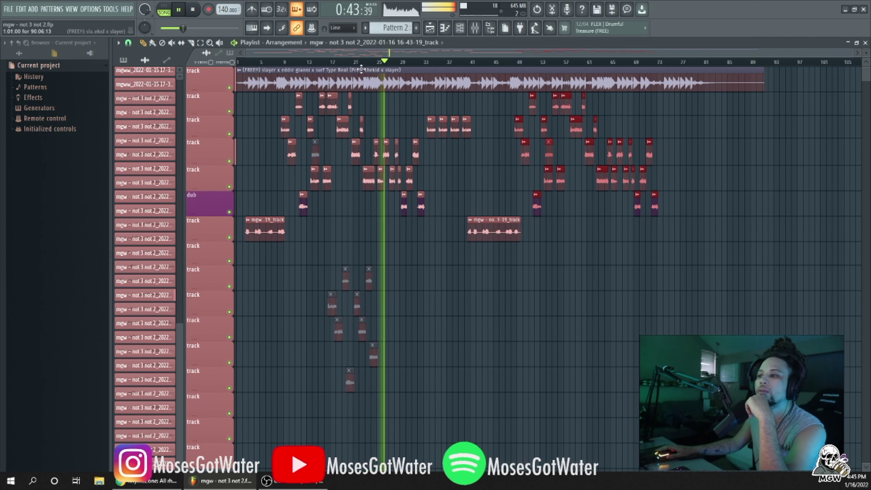
- Replay from about bar 24, turn snapping off, and nudge the vocal clips between about bars 26 and 33 to correct their timing
left_click(372, 61)
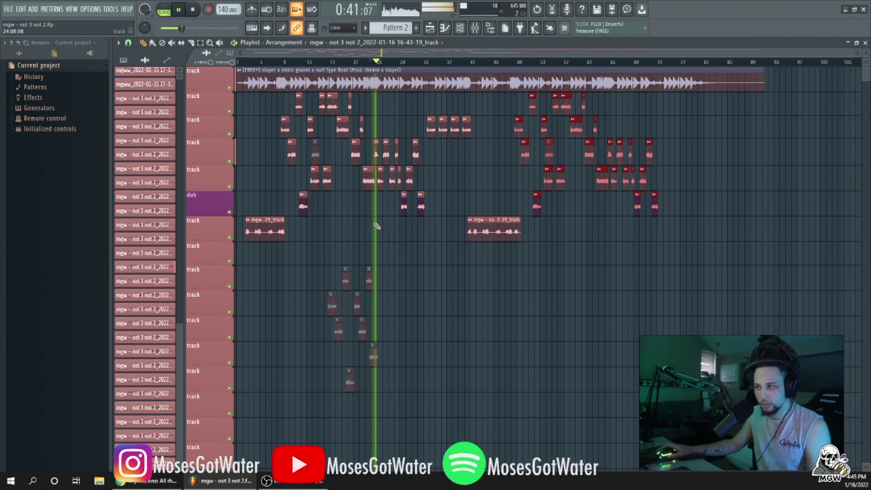
scroll(378, 225, "up", 3)
left_click(128, 44)
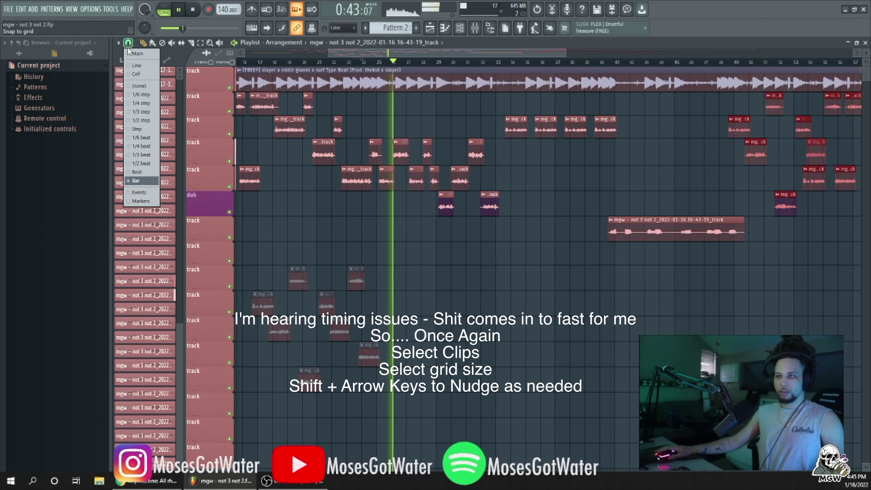
left_click(140, 87)
left_click(402, 159, "ctrl")
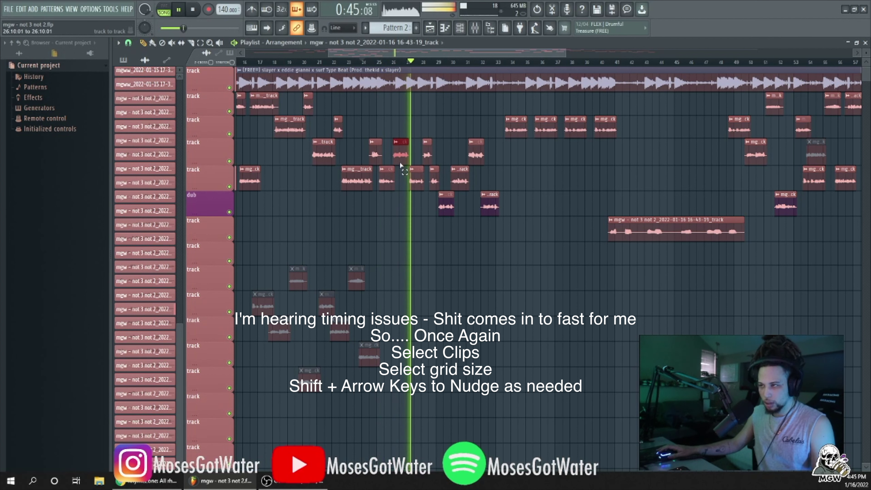
left_click_drag(502, 240, 385, 141)
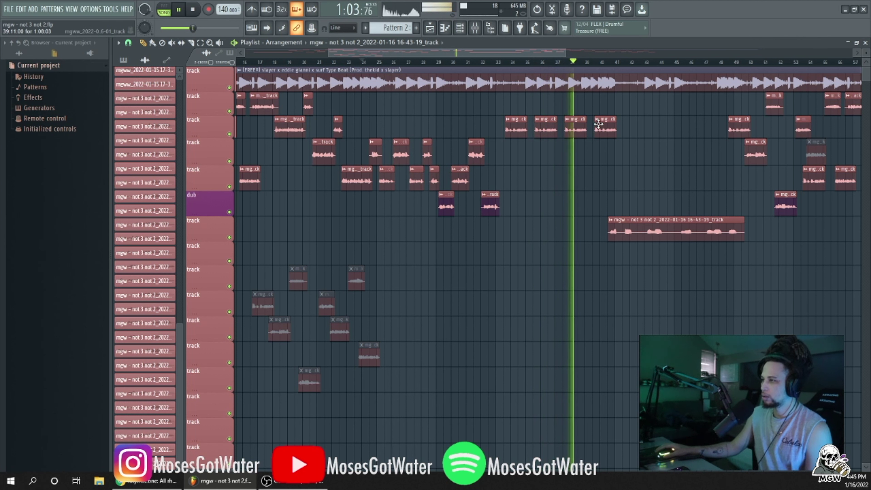
- Make the fourth hook clip at about 39:11 unique, replay from 39:10, and open the clip's channel settings
right_click(606, 126)
left_click(618, 186)
key("space")
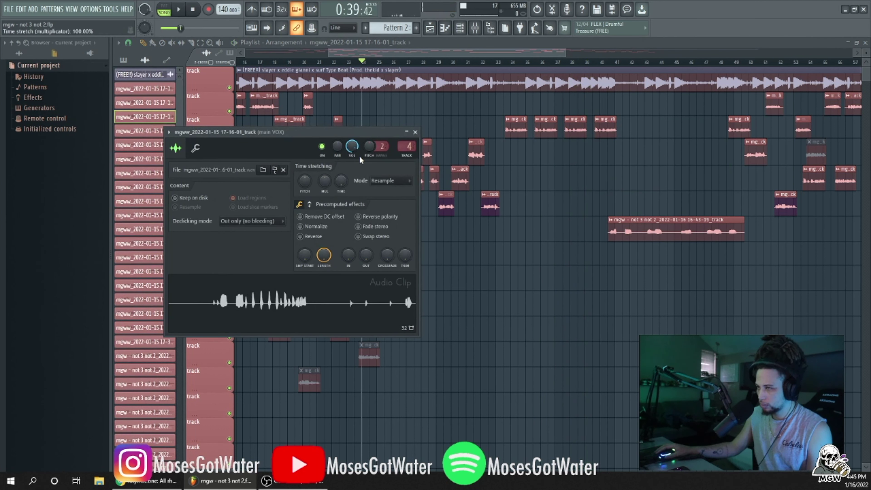
left_click(594, 62)
key("space")
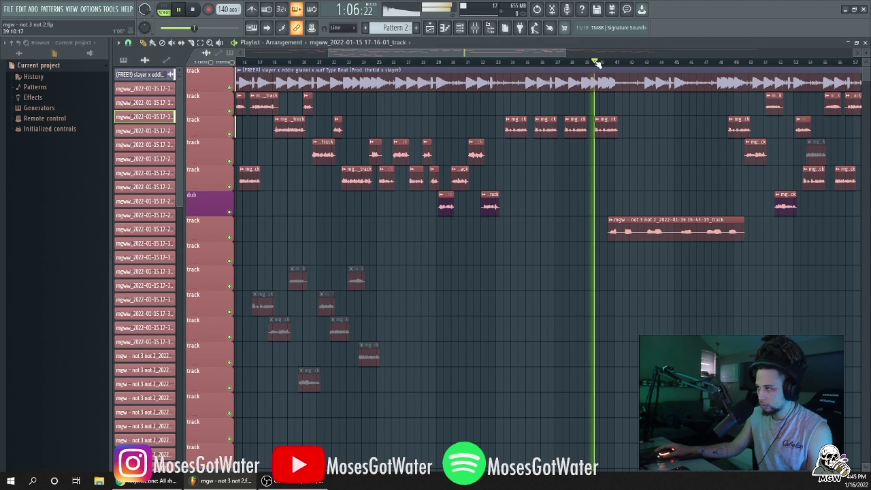
double_click(609, 128)
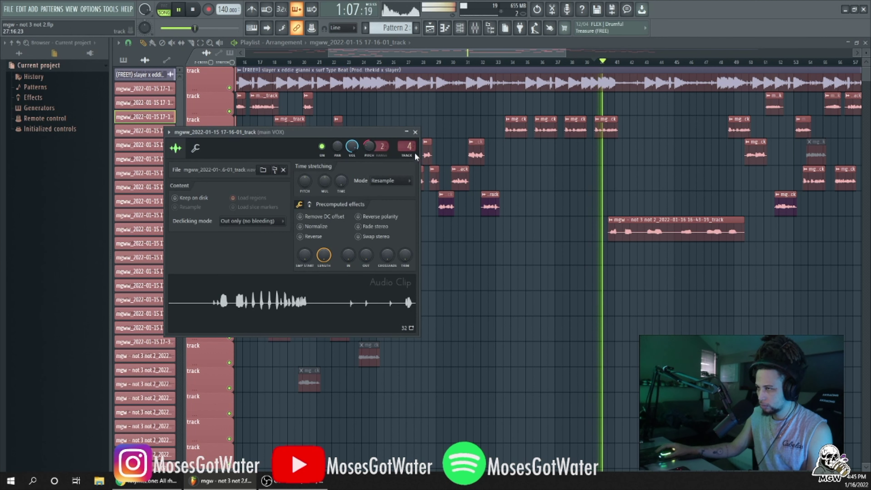
- Try a lower channel pitch on the unique hook clip, then reset that pitch and stop playback
scroll(369, 146, "down", 3)
right_click(373, 149)
left_click(382, 160)
key("space")
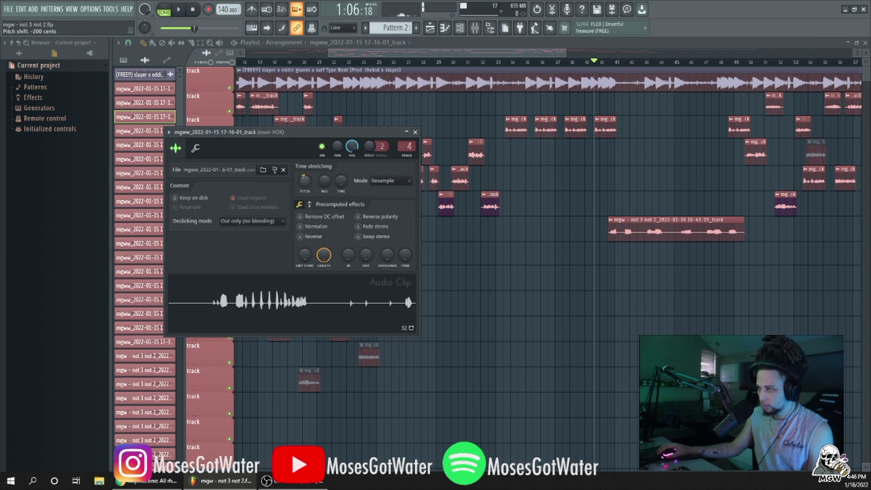
- Set the hook clip's stretch mode to Auto and lower its time-stretching pitch, trying -400 and -800 cents during playback
left_click_drag(305, 181, 305, 178)
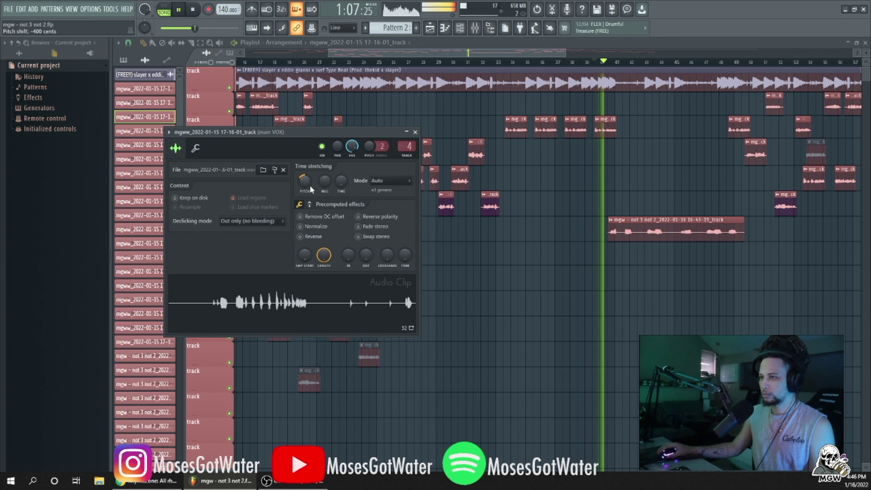
key("space")
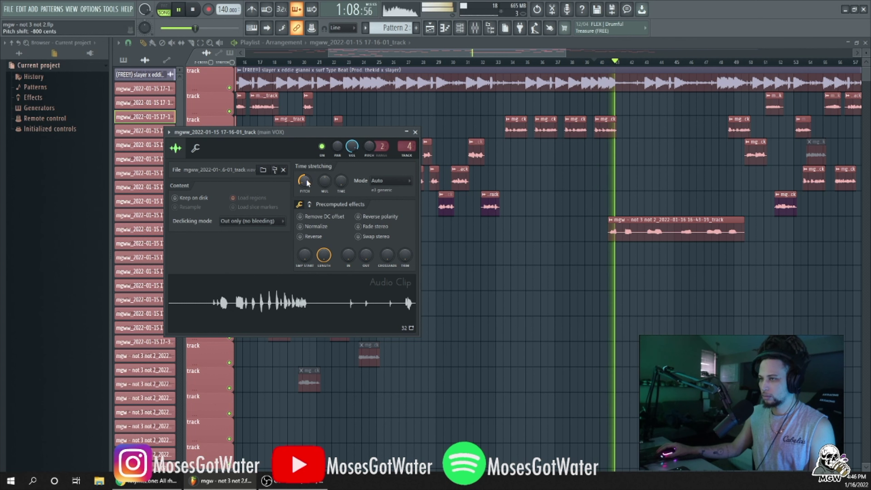
left_click_drag(306, 180, 306, 185)
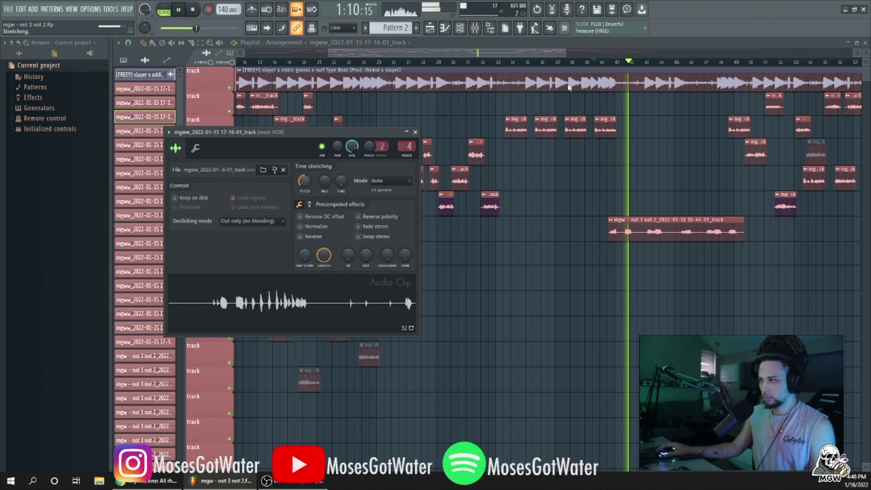
left_click(591, 62)
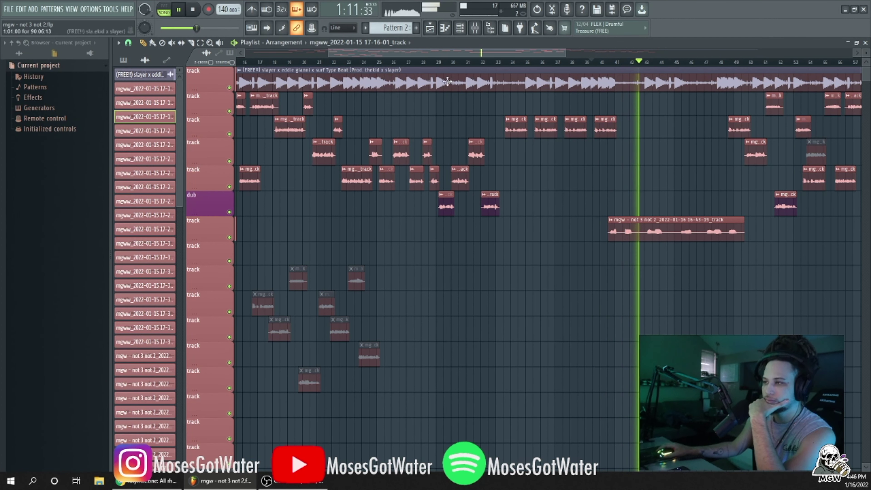
- Replay the verse from about bar 21 and copy the dub clip at bar 29 onto the track below, using the Bar snap grid
left_click(325, 62)
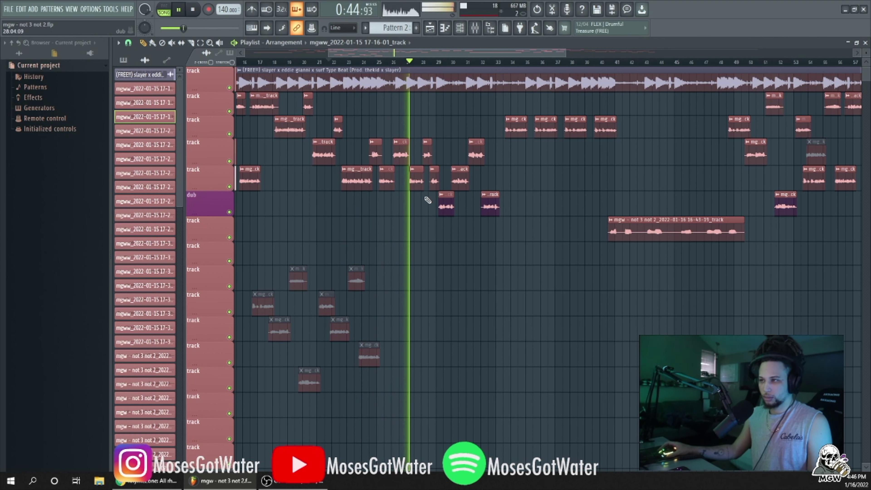
scroll(426, 196, "up", 5)
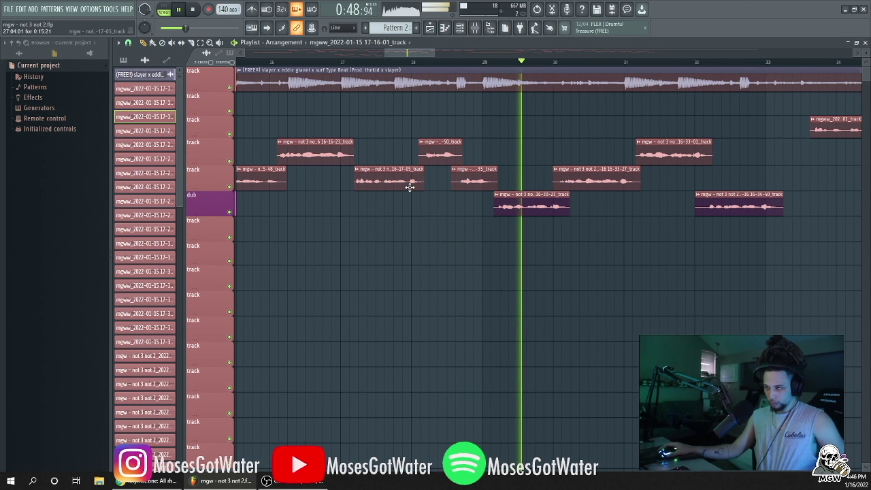
left_click(484, 62)
key("space")
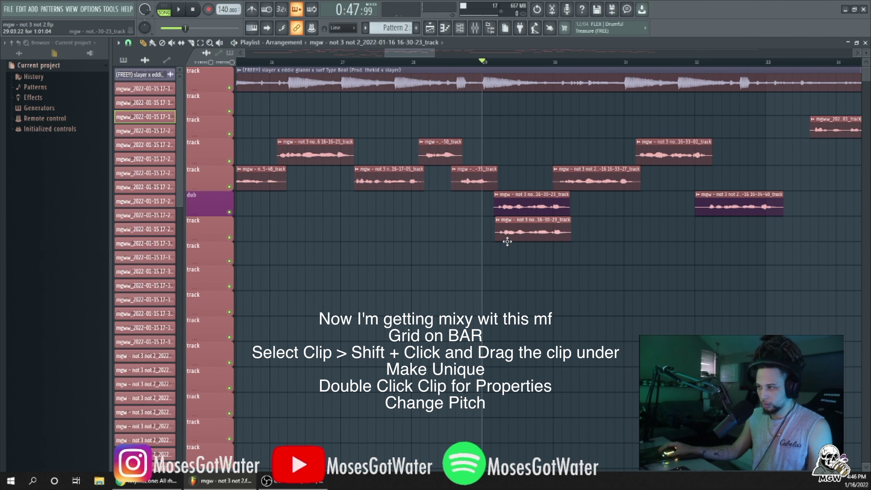
left_click(128, 43)
left_click(147, 181)
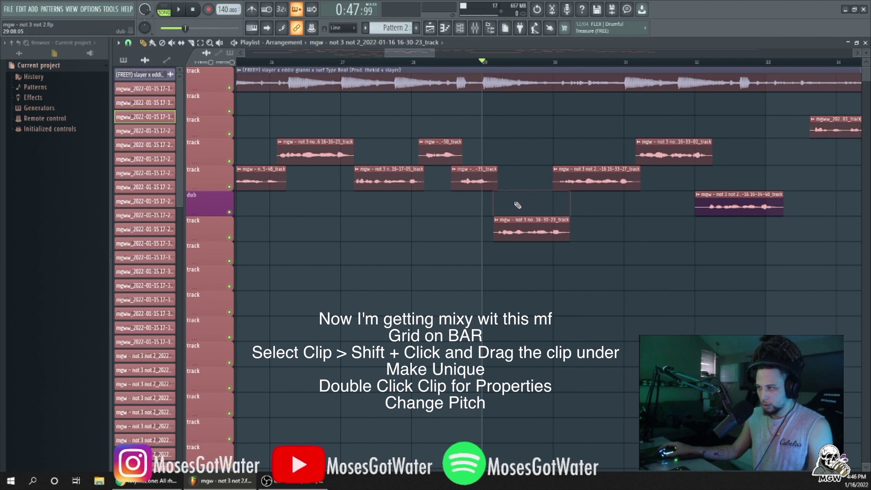
- Make the copied dub clip unique, then set its time-stretching pitch to -900 cents and channel volume to 76% during playback
right_click(499, 225)
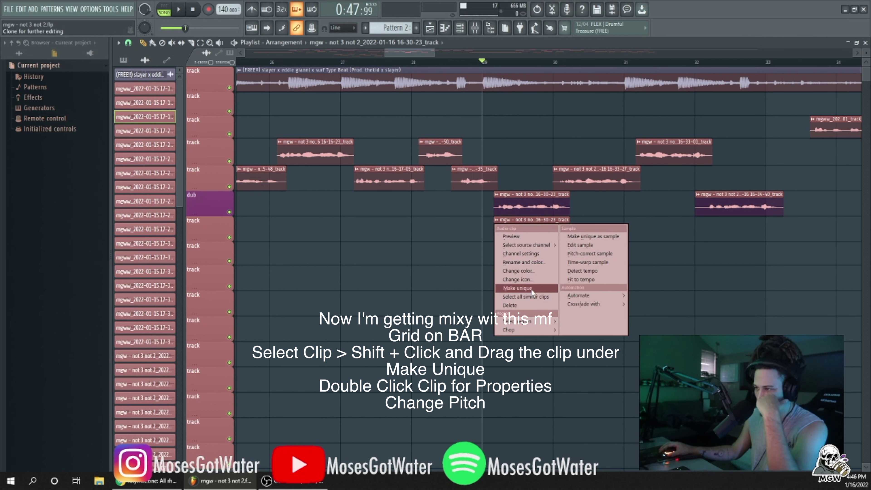
left_click(518, 289)
double_click(531, 230)
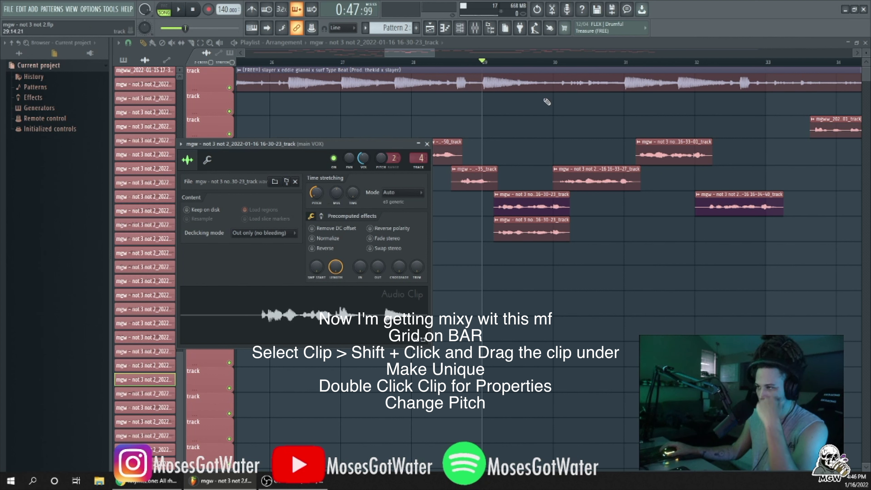
key("space")
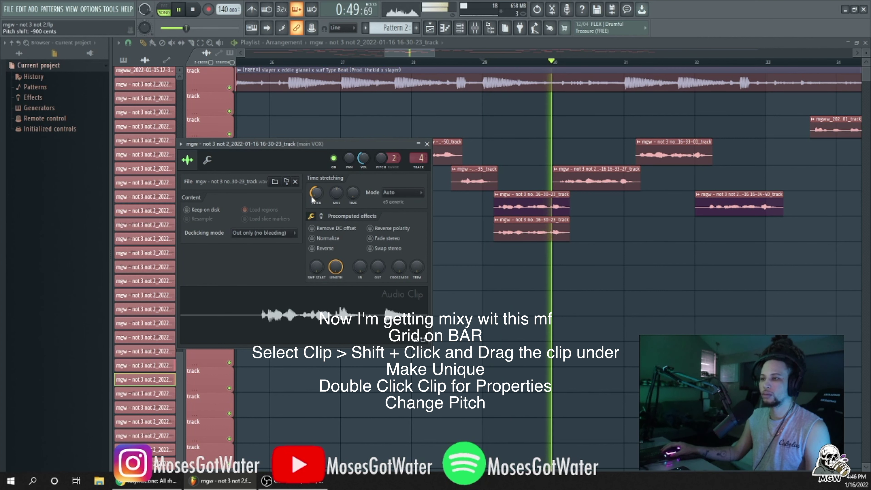
scroll(364, 159, "up", 5)
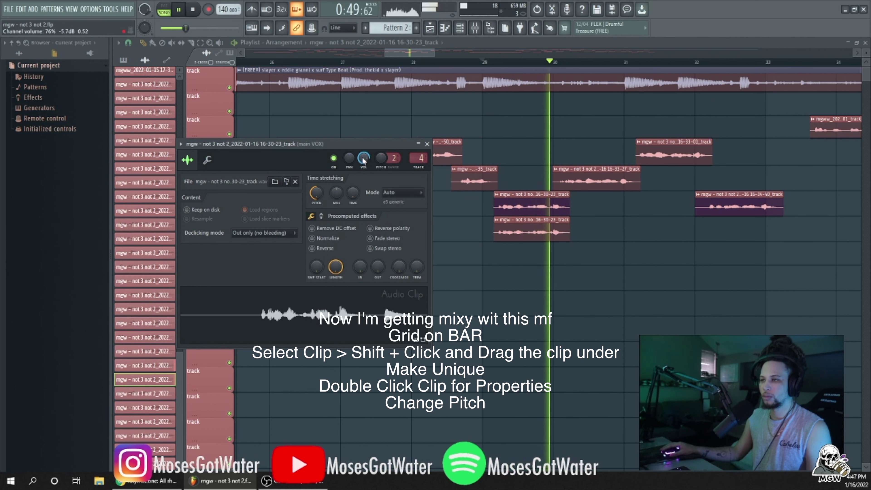
- Turn snapping off, trim the end of the pitched dub copy to under half a bar, and replay from bar 29
right_click(470, 264)
key("space")
left_click(128, 43)
left_click(141, 96)
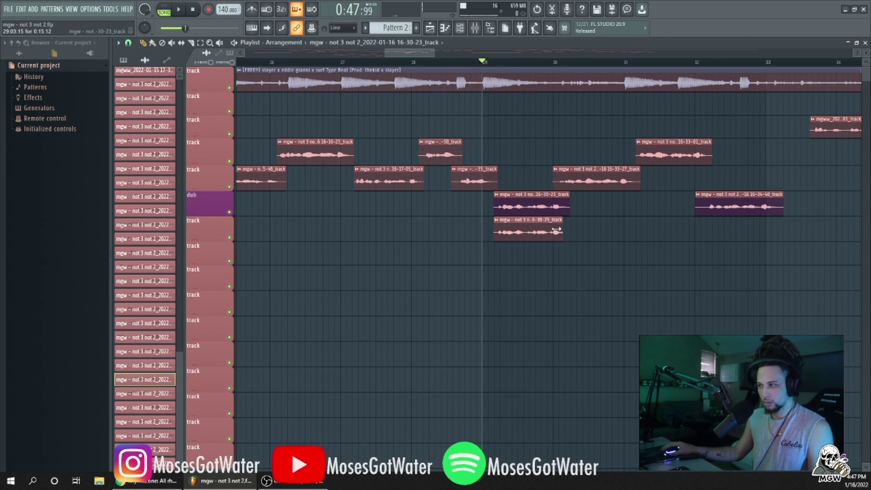
key("space")
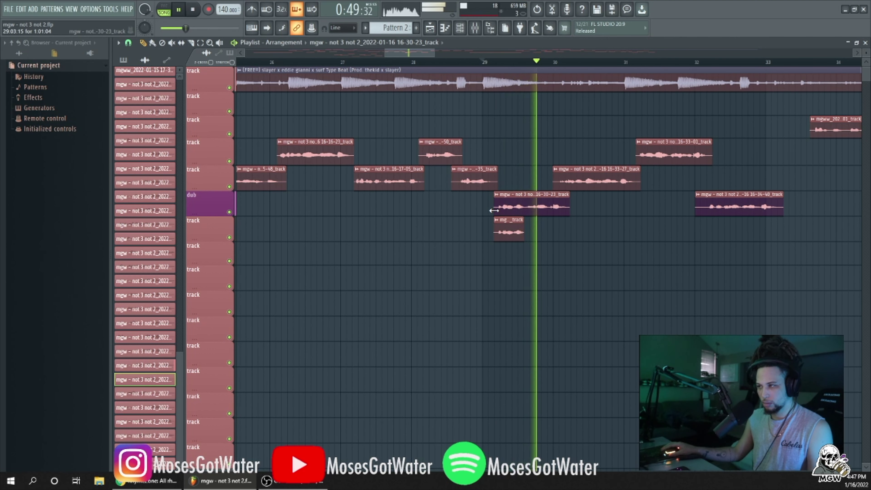
mouse_move(494, 210)
left_mouse_down()
mouse_move(526, 213)
mouse_move(493, 213)
left_mouse_up()
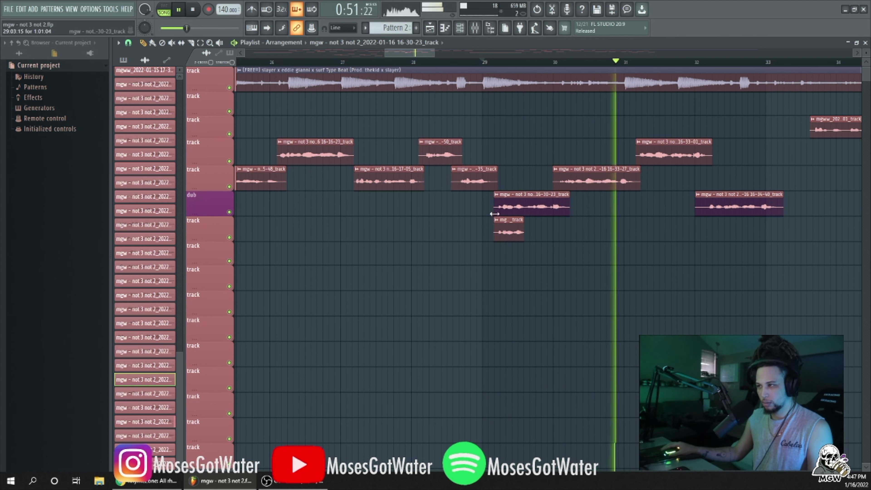
- Copy the fourth hook clip at about 39:11 onto the track below, line it up with the original, and check its channel settings
scroll(562, 239, "down", 3)
scroll(565, 239, "down", 2)
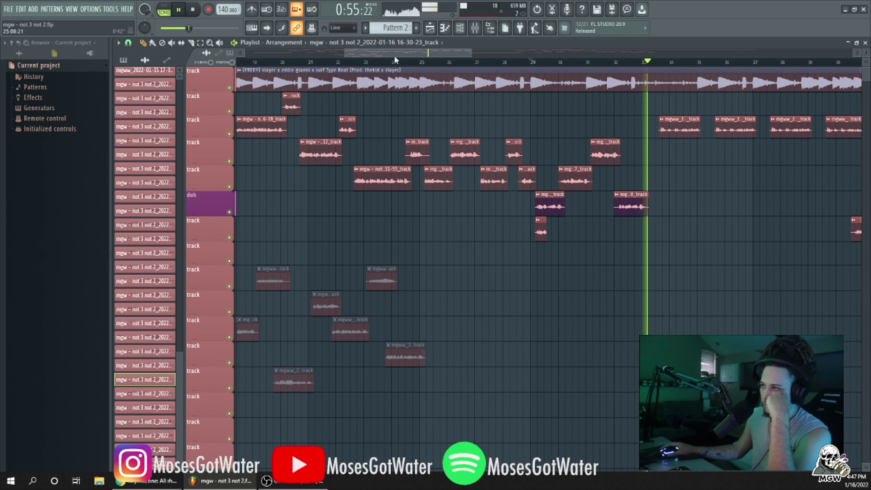
left_click_drag(402, 54, 435, 60)
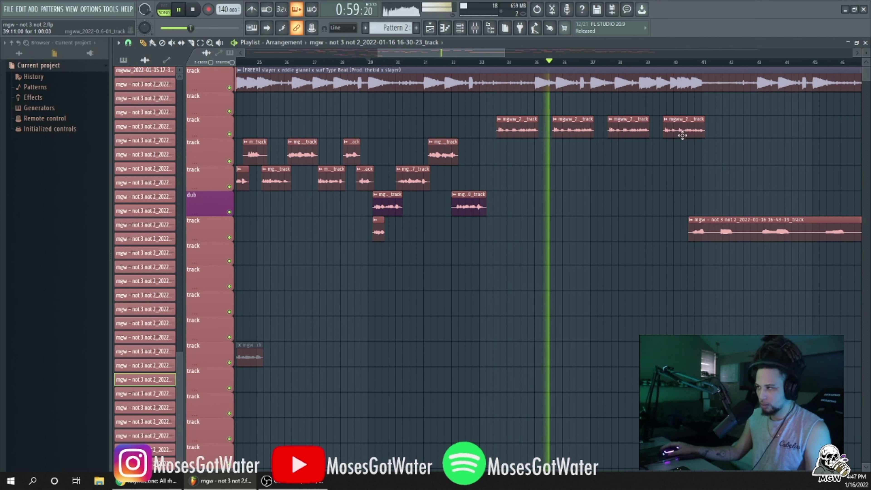
left_click_drag(632, 132, 690, 157)
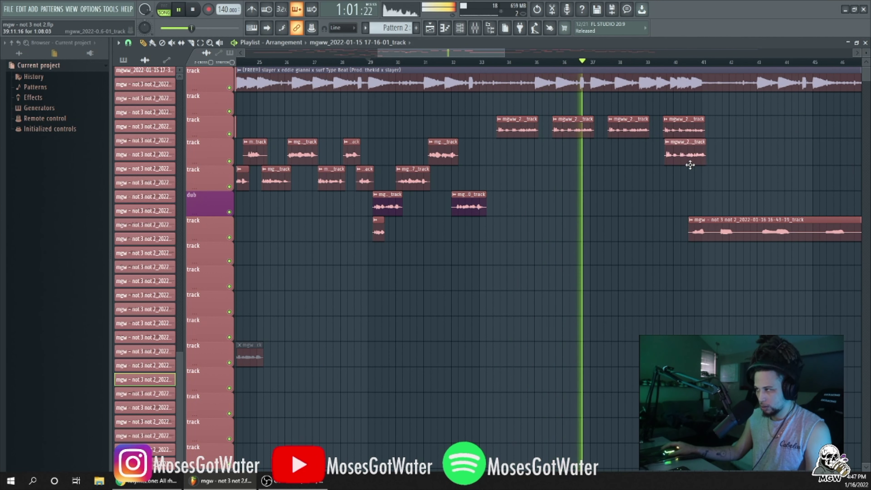
scroll(672, 178, "up", 6)
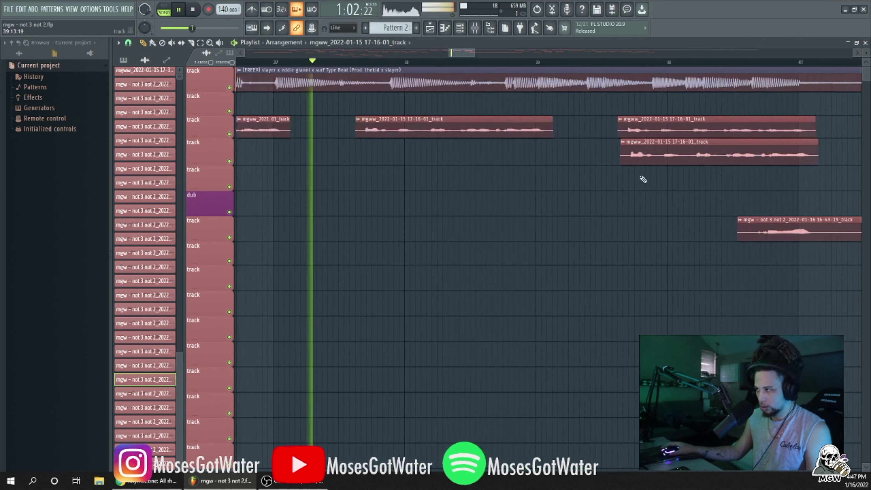
left_click(642, 156)
double_click(642, 157)
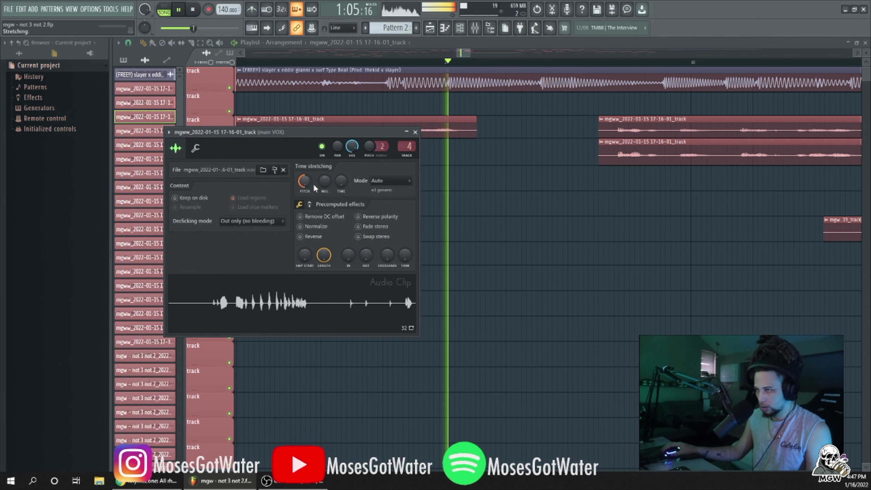
left_click(415, 132)
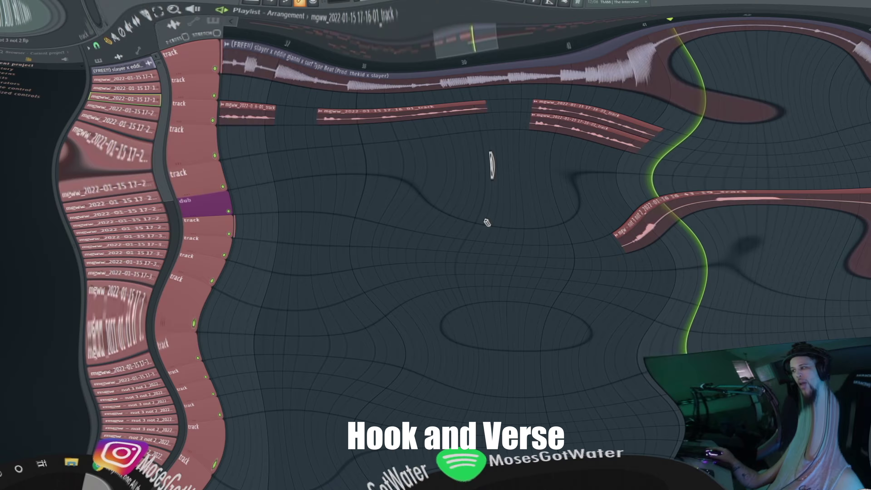